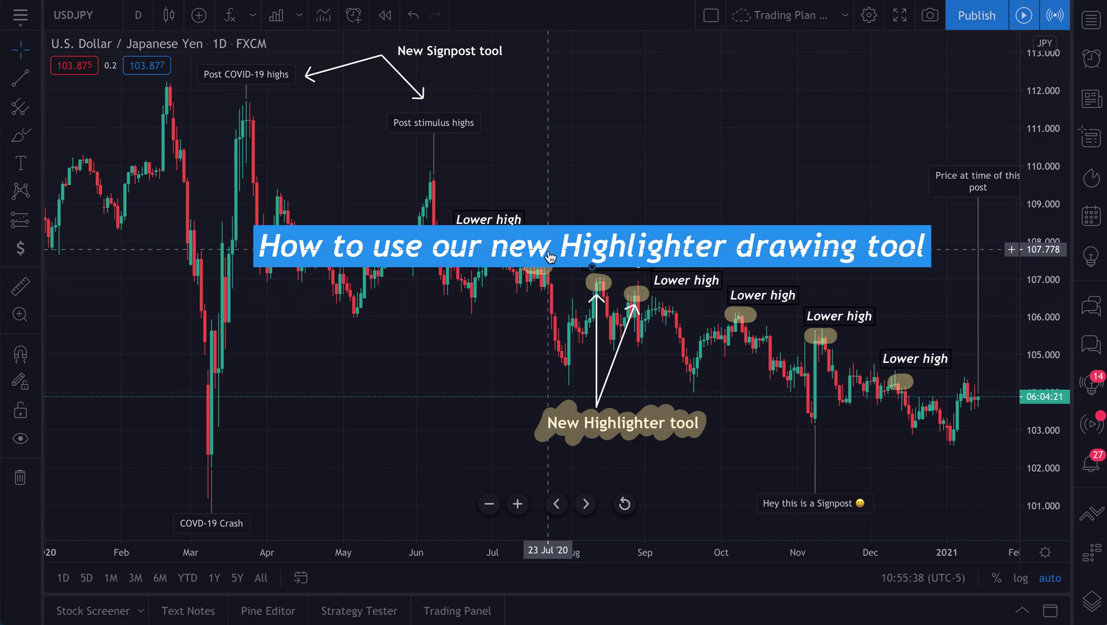
Delete the blue title text "How to use our new Highlighter drawing tool" from the chart.
{"action": "left_click", "coordinate": [550, 256]}
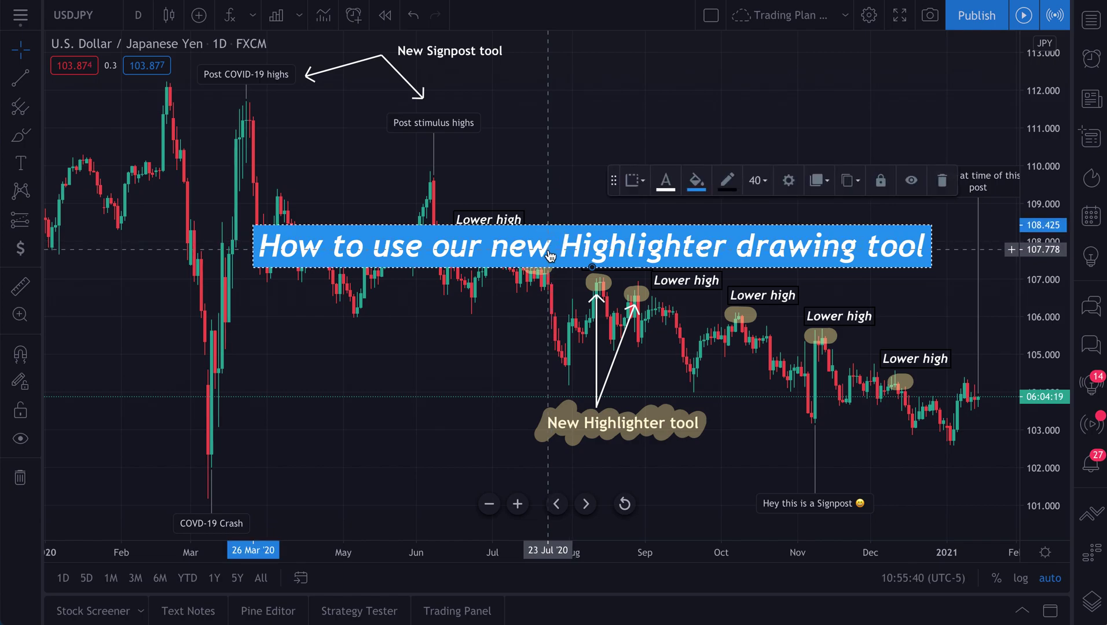
{"action": "key", "text": "Delete"}
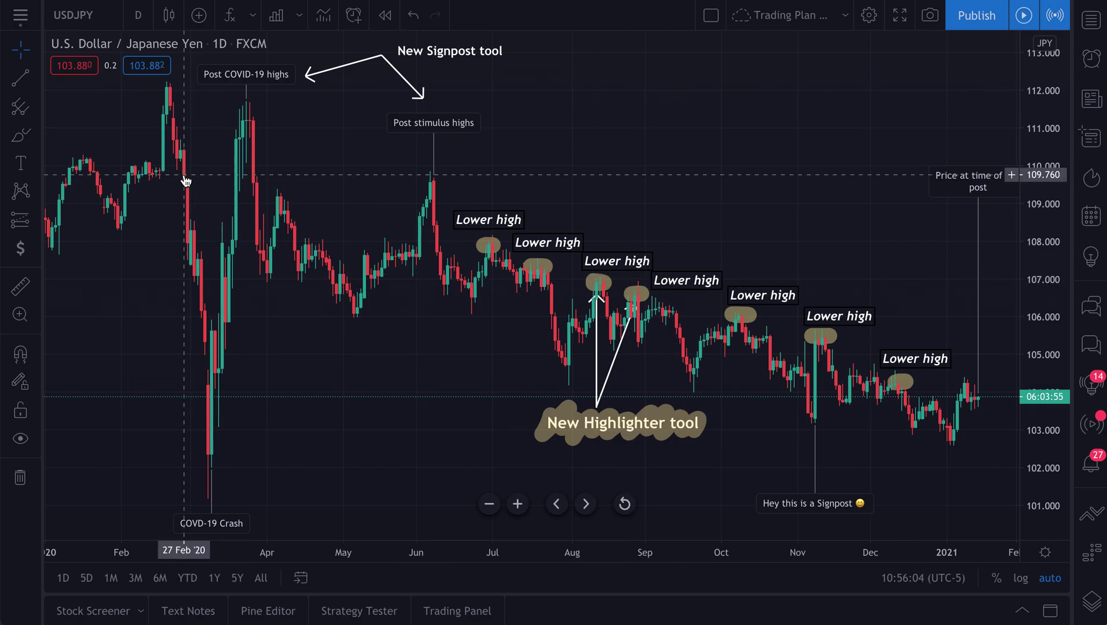
Switch the chart symbol to AMZN.
{"action": "left_click", "coordinate": [94, 23]}
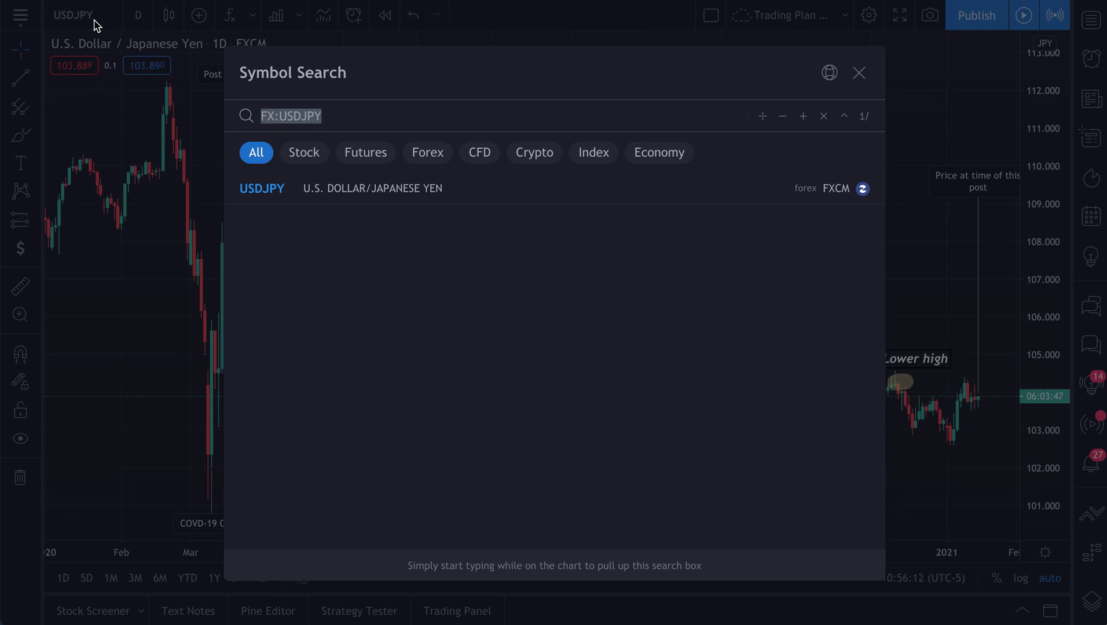
{"action": "type", "text": "AMZN"}
{"action": "left_click", "coordinate": [307, 192]}
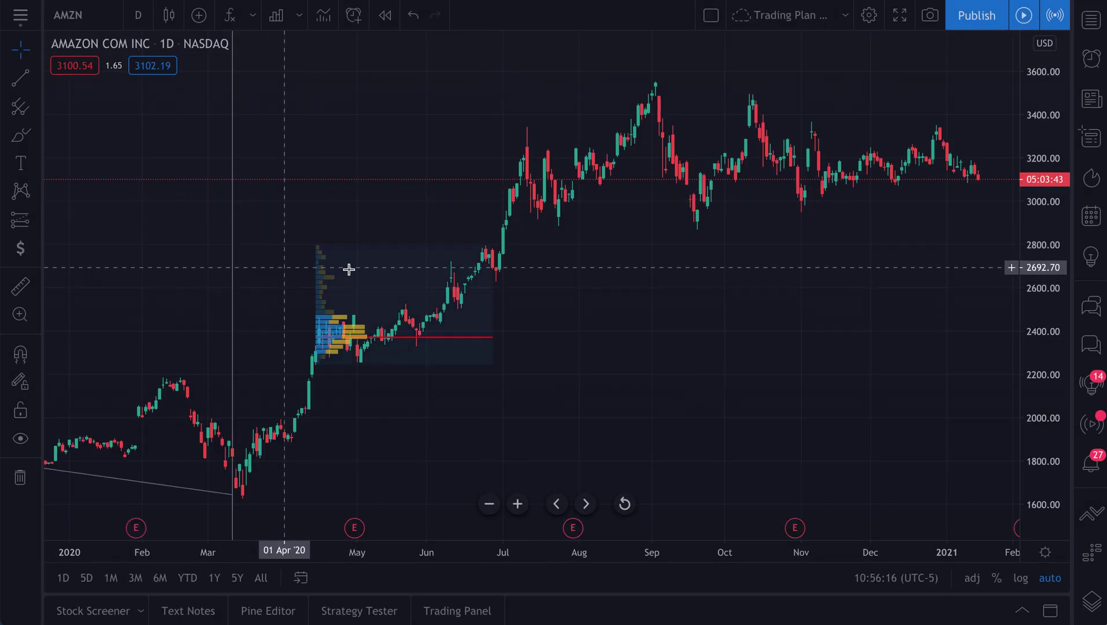
Delete the old drawings from the Amazon chart: the volume profile, the vertical line and the adjoining trend line.
{"action": "left_click", "coordinate": [323, 280]}
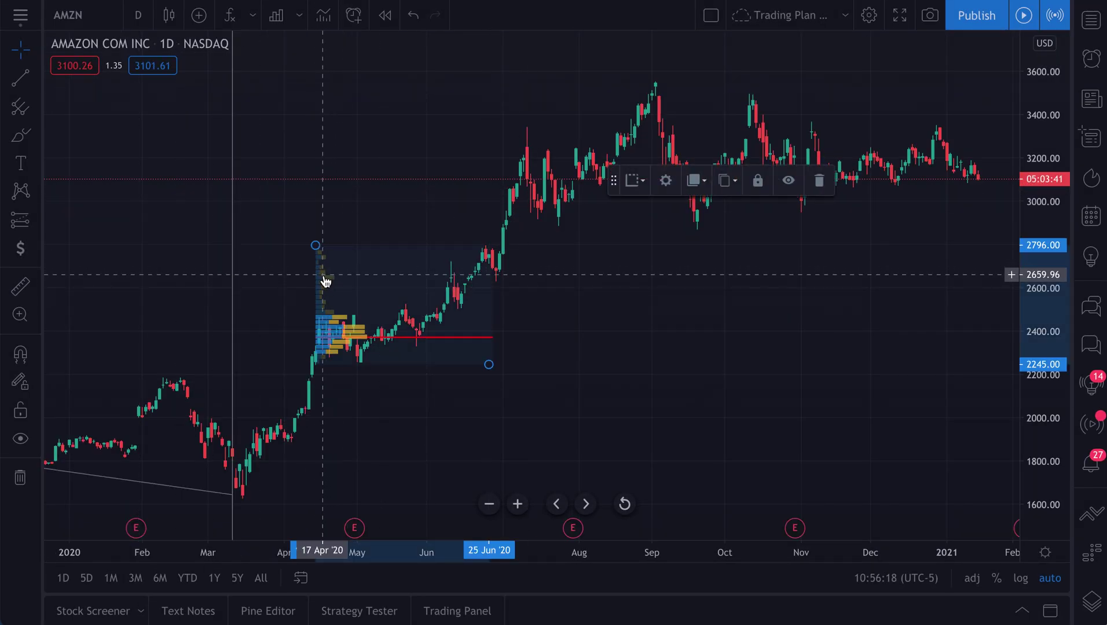
{"action": "key", "text": "Delete"}
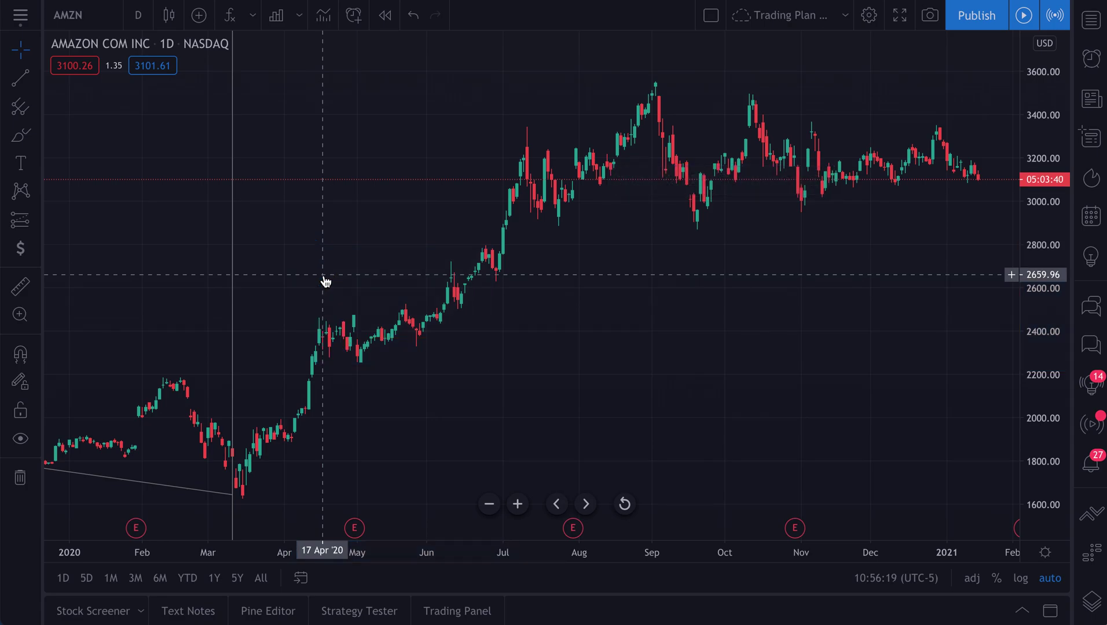
{"action": "left_click", "coordinate": [235, 324]}
{"action": "key", "text": "Delete"}
Activate the Highlighter drawing tool and move its floating toolbar away from the candles, above the latest price action.
{"action": "scroll", "coordinate": [559, 343], "scroll_direction": "up", "scroll_amount": 3}
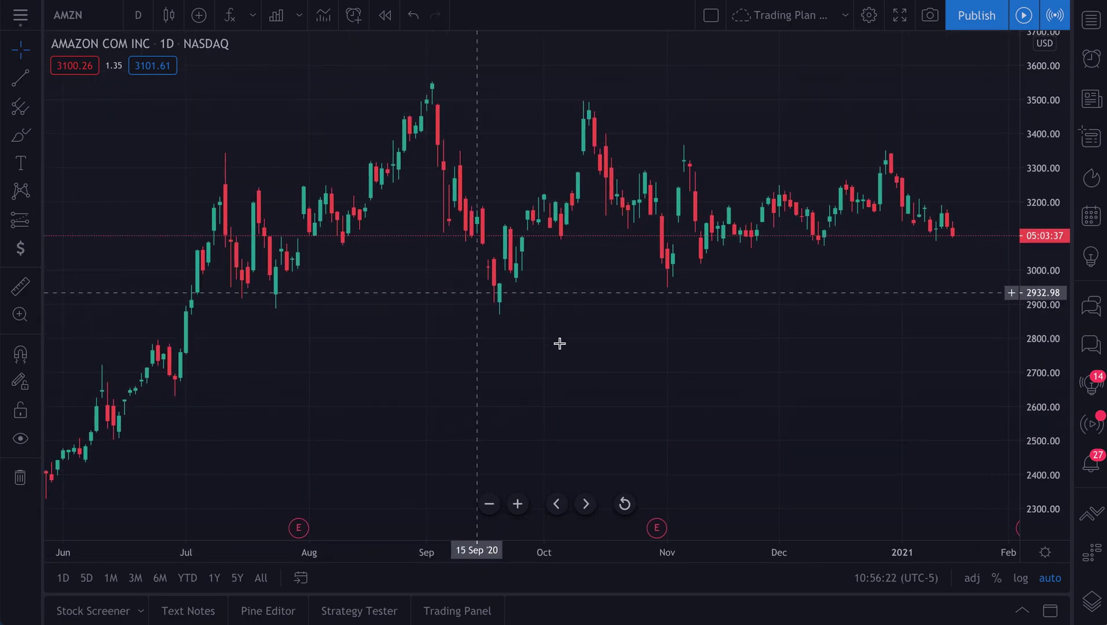
{"action": "scroll", "coordinate": [567, 348], "scroll_direction": "down", "scroll_amount": 1}
{"action": "scroll", "coordinate": [566, 346], "scroll_direction": "down", "scroll_amount": 4}
{"action": "left_click_drag", "start_coordinate": [741, 328], "coordinate": [493, 336]}
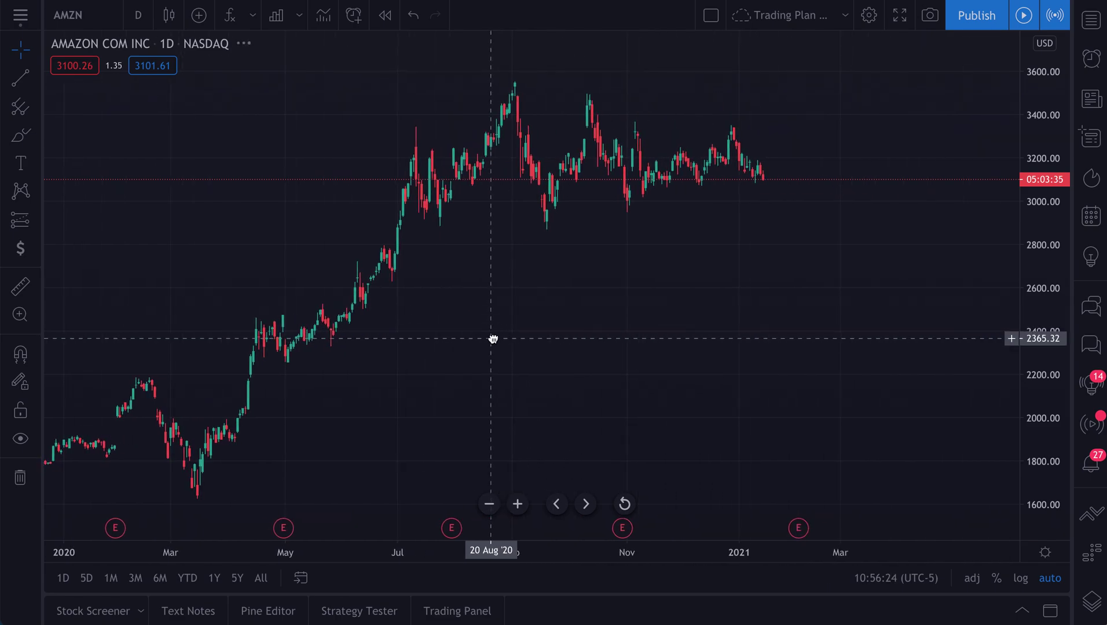
{"action": "left_click", "coordinate": [37, 139]}
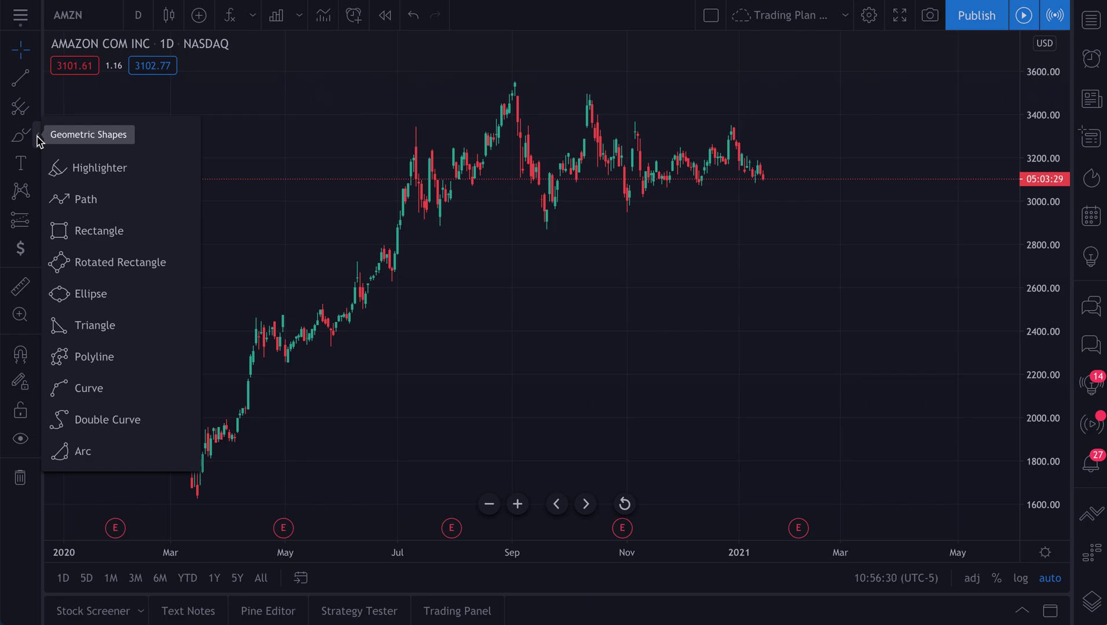
{"action": "left_click", "coordinate": [119, 143]}
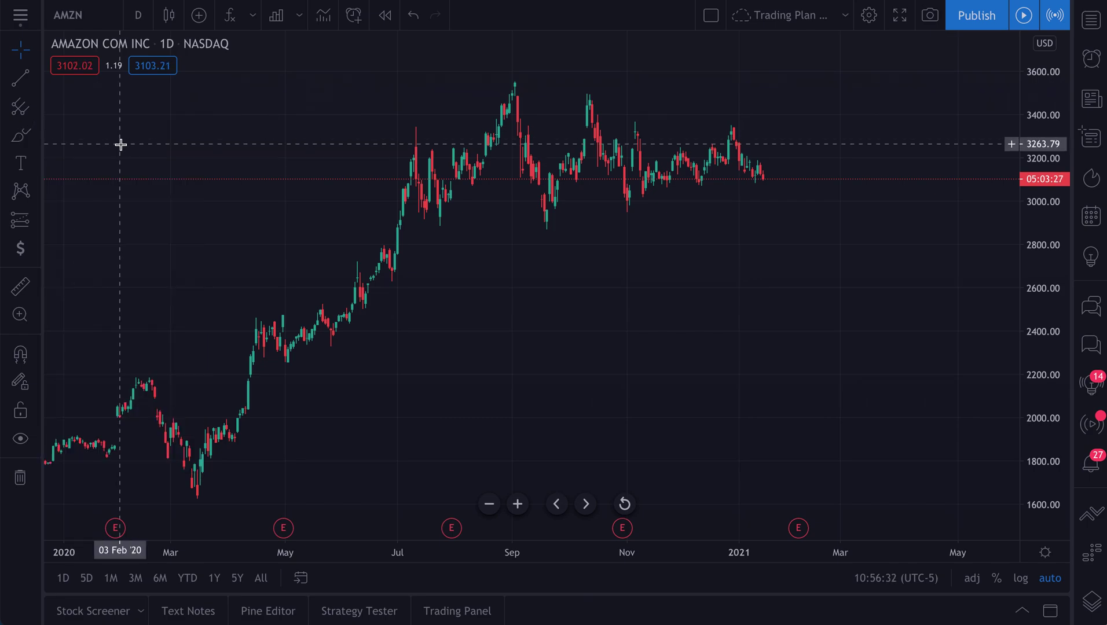
{"action": "left_click", "coordinate": [37, 140]}
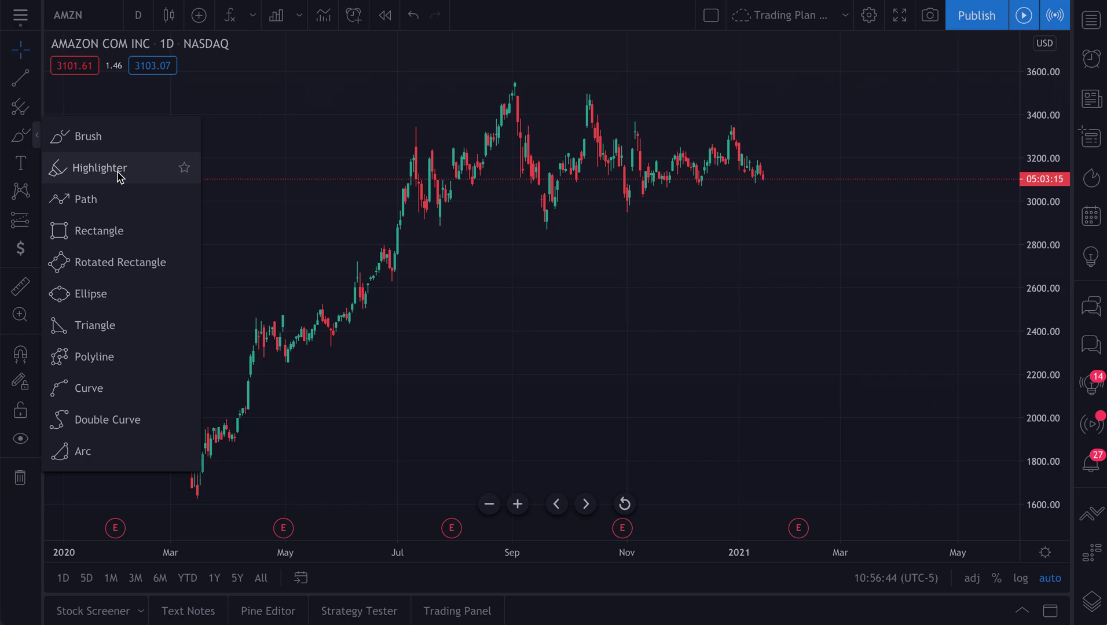
{"action": "left_click", "coordinate": [37, 139]}
{"action": "left_click", "coordinate": [37, 139]}
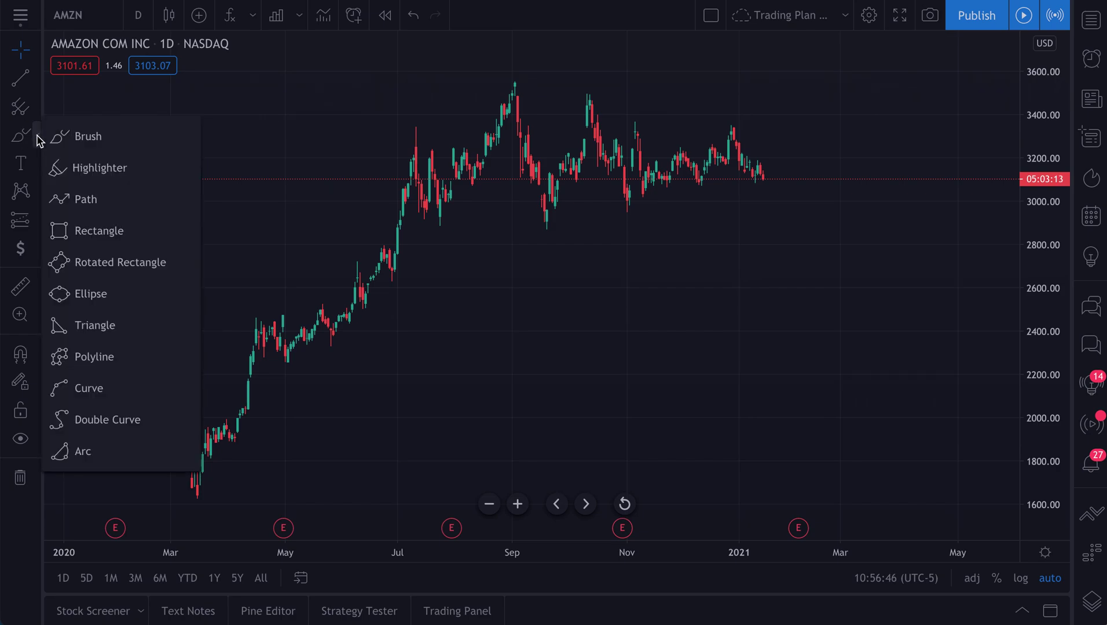
{"action": "left_click", "coordinate": [86, 168]}
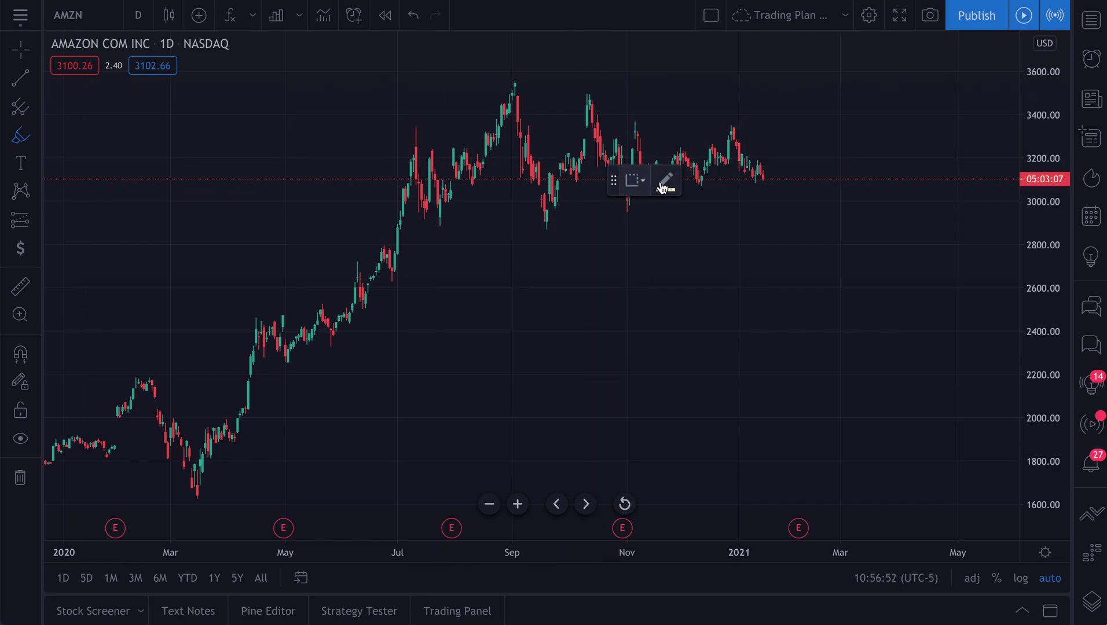
{"action": "left_click_drag", "start_coordinate": [610, 181], "coordinate": [731, 74]}
{"action": "left_click_drag", "start_coordinate": [392, 175], "coordinate": [767, 177]}
{"action": "mouse_move", "coordinate": [413, 175]}
{"action": "left_mouse_down"}
{"action": "mouse_move", "coordinate": [425, 262]}
{"action": "mouse_move", "coordinate": [620, 219]}
{"action": "left_mouse_up"}
{"action": "key", "text": "ctrl+z"}
{"action": "key", "text": "ctrl+z"}
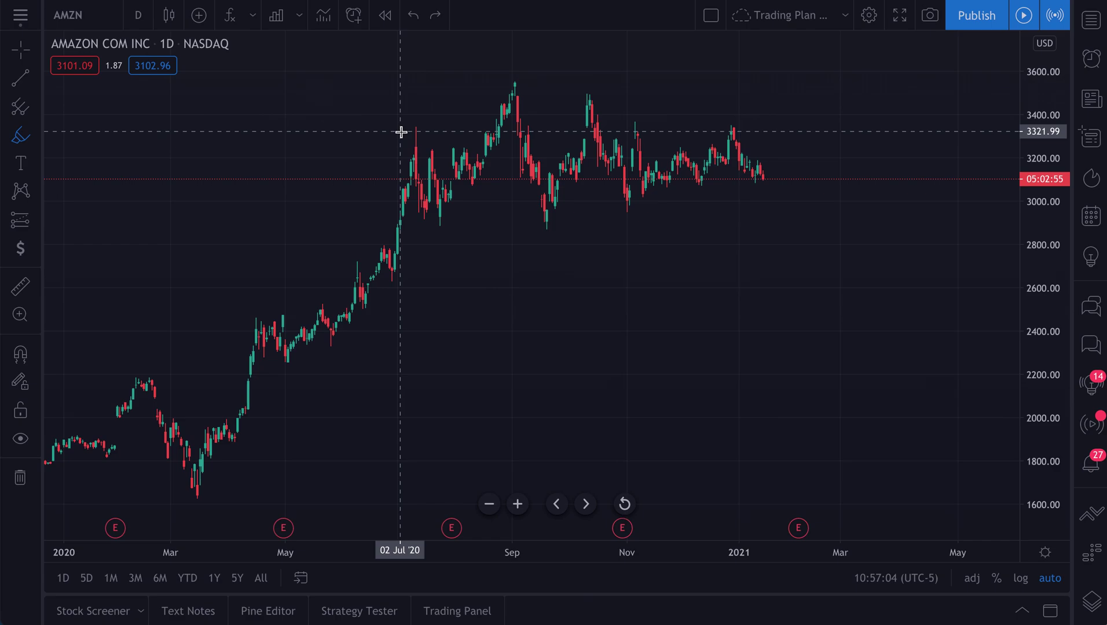
Highlight the early September, October and late December price peaks, plus the July lows and the September to November lows.
{"action": "mouse_move", "coordinate": [501, 84]}
{"action": "left_mouse_down"}
{"action": "mouse_move", "coordinate": [532, 84]}
{"action": "mouse_move", "coordinate": [504, 85]}
{"action": "left_mouse_up"}
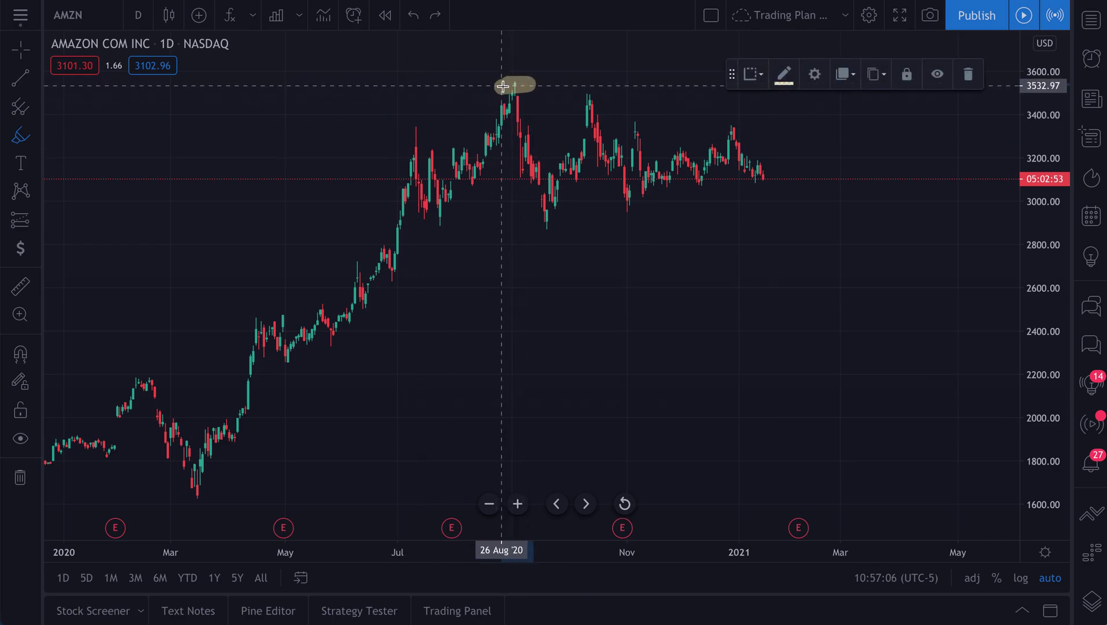
{"action": "mouse_move", "coordinate": [584, 94]}
{"action": "left_mouse_down"}
{"action": "mouse_move", "coordinate": [611, 94]}
{"action": "mouse_move", "coordinate": [570, 97]}
{"action": "left_mouse_up"}
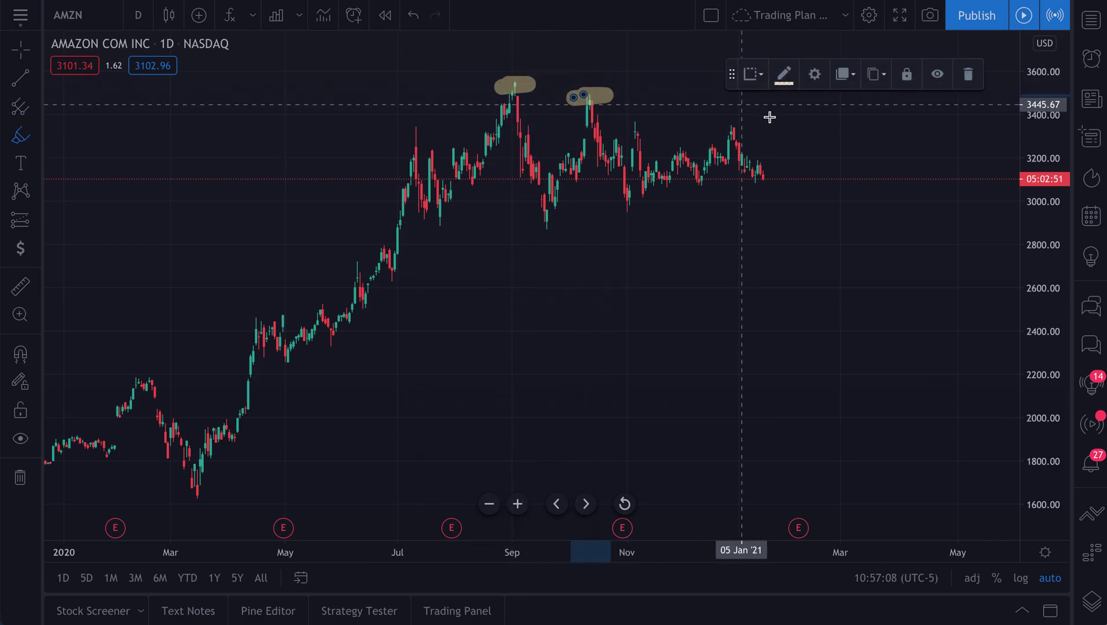
{"action": "mouse_move", "coordinate": [724, 127]}
{"action": "left_mouse_down"}
{"action": "mouse_move", "coordinate": [756, 126]}
{"action": "mouse_move", "coordinate": [711, 127]}
{"action": "left_mouse_up"}
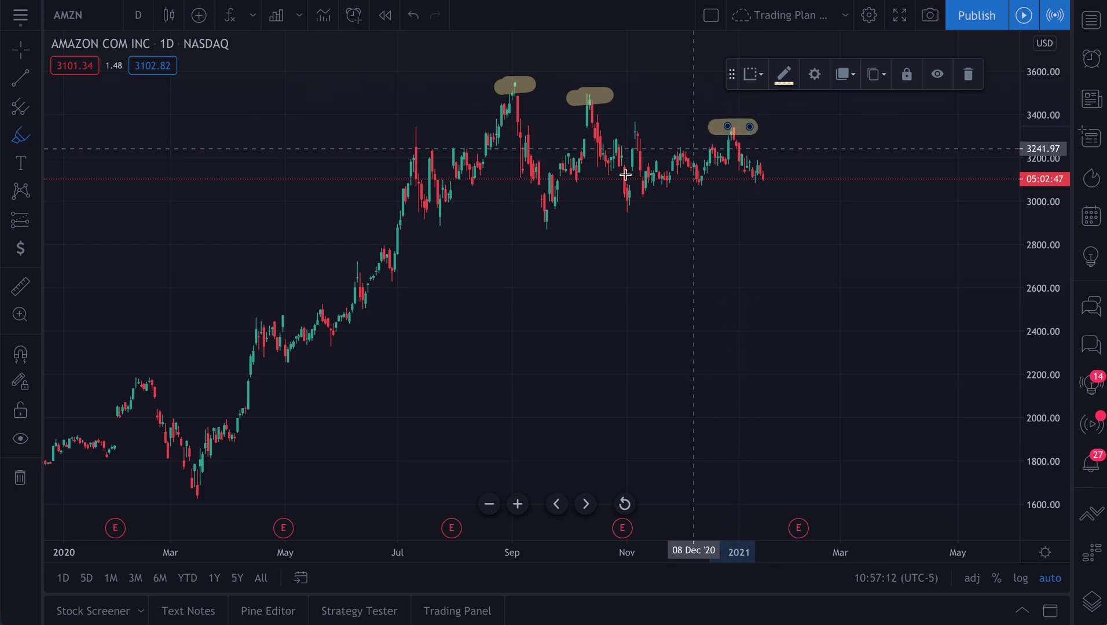
{"action": "mouse_move", "coordinate": [400, 218]}
{"action": "left_mouse_down"}
{"action": "mouse_move", "coordinate": [440, 217]}
{"action": "mouse_move", "coordinate": [400, 218]}
{"action": "left_mouse_up"}
{"action": "mouse_move", "coordinate": [541, 222]}
{"action": "left_mouse_down"}
{"action": "mouse_move", "coordinate": [638, 221]}
{"action": "mouse_move", "coordinate": [544, 222]}
{"action": "left_mouse_up"}
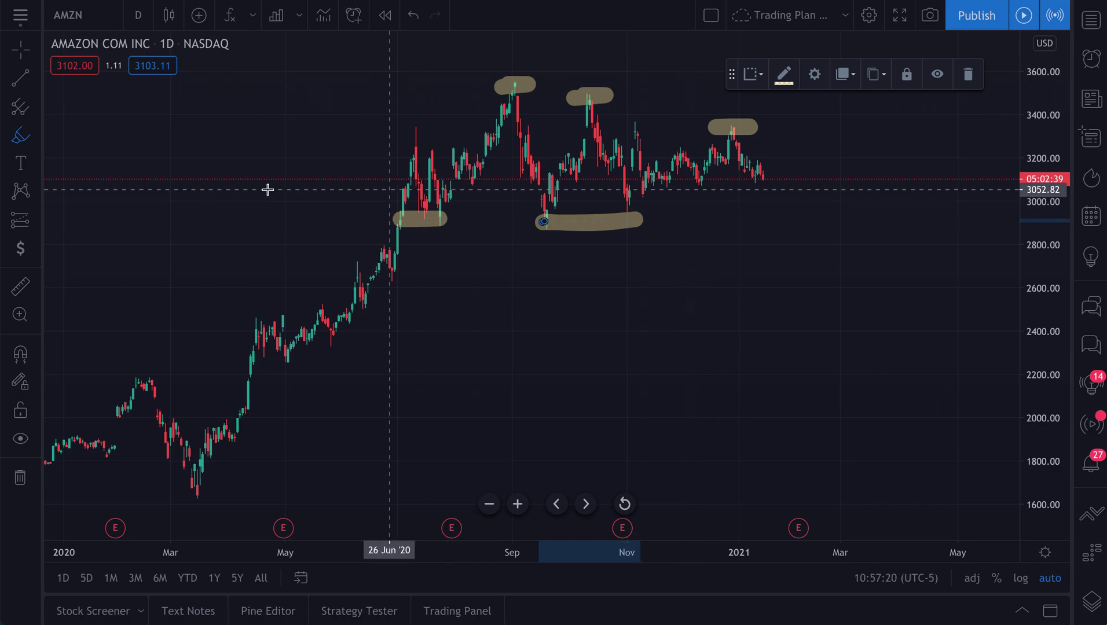
Highlight the February and March 2020 swing points, plus the highs and lows of the April to May 2020 range.
{"action": "left_click", "coordinate": [37, 141]}
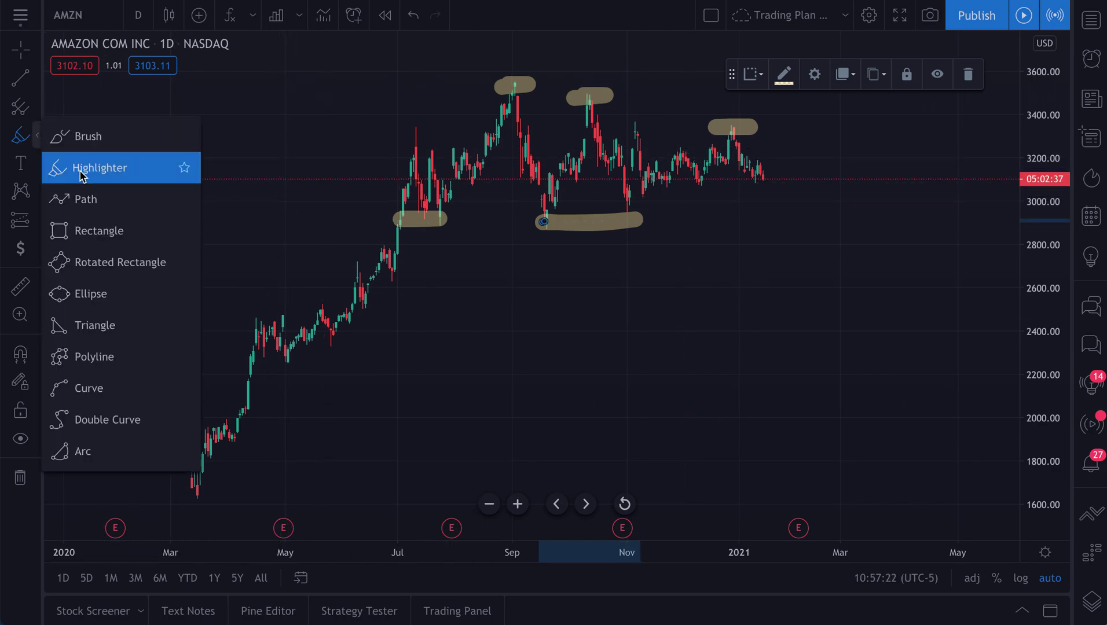
{"action": "left_click", "coordinate": [174, 166]}
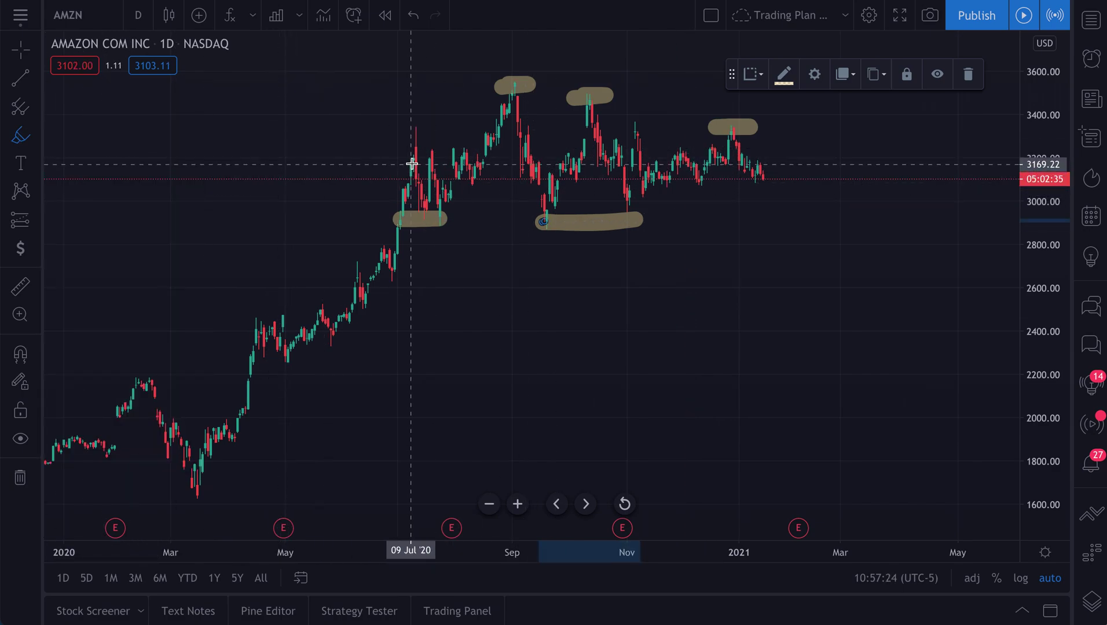
{"action": "scroll", "coordinate": [390, 302], "scroll_direction": "down", "scroll_amount": 4}
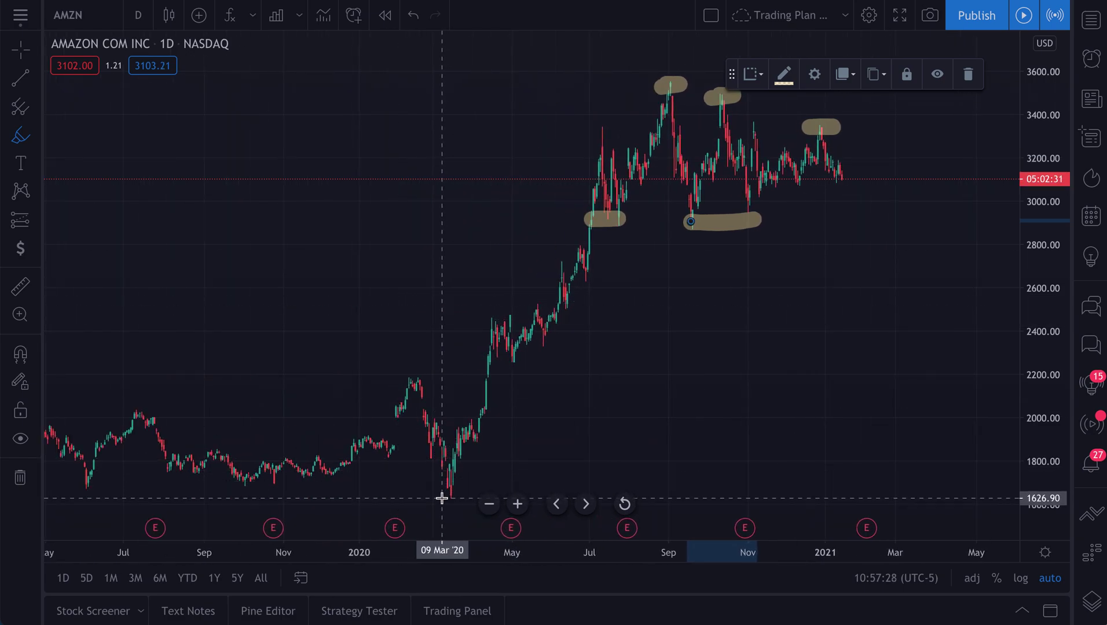
{"action": "mouse_move", "coordinate": [439, 497]}
{"action": "left_mouse_down"}
{"action": "mouse_move", "coordinate": [461, 495]}
{"action": "mouse_move", "coordinate": [429, 496]}
{"action": "left_mouse_up"}
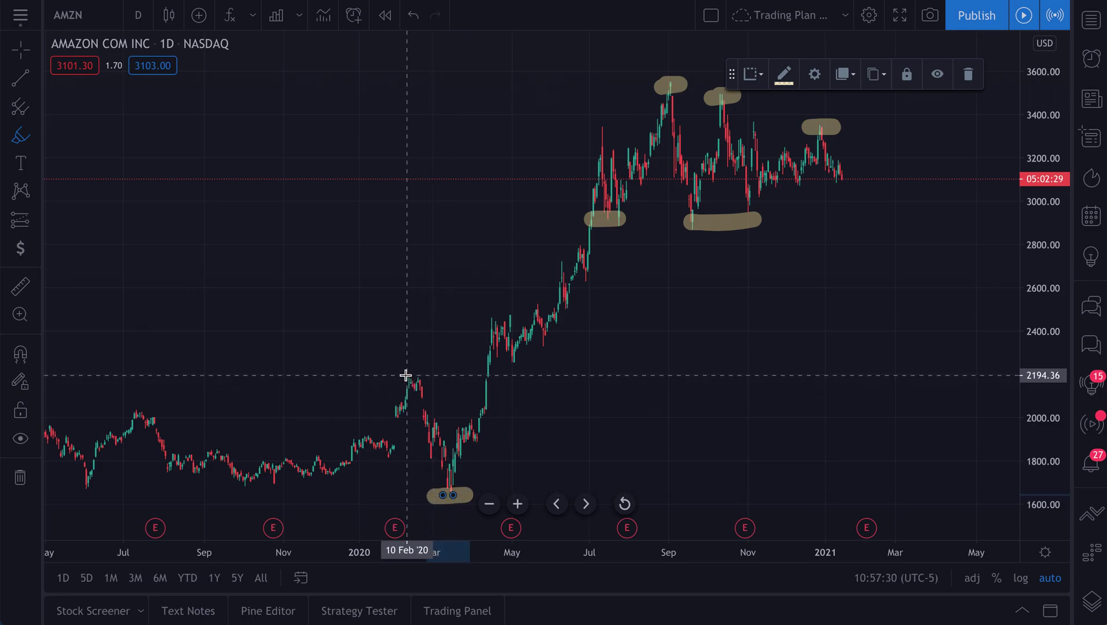
{"action": "mouse_move", "coordinate": [405, 377]}
{"action": "left_mouse_down"}
{"action": "mouse_move", "coordinate": [425, 378]}
{"action": "mouse_move", "coordinate": [403, 377]}
{"action": "left_mouse_up"}
{"action": "mouse_move", "coordinate": [486, 316]}
{"action": "left_mouse_down"}
{"action": "mouse_move", "coordinate": [521, 316]}
{"action": "mouse_move", "coordinate": [499, 316]}
{"action": "left_mouse_up"}
{"action": "mouse_move", "coordinate": [490, 360]}
{"action": "left_mouse_down"}
{"action": "mouse_move", "coordinate": [557, 357]}
{"action": "mouse_move", "coordinate": [493, 363]}
{"action": "left_mouse_up"}
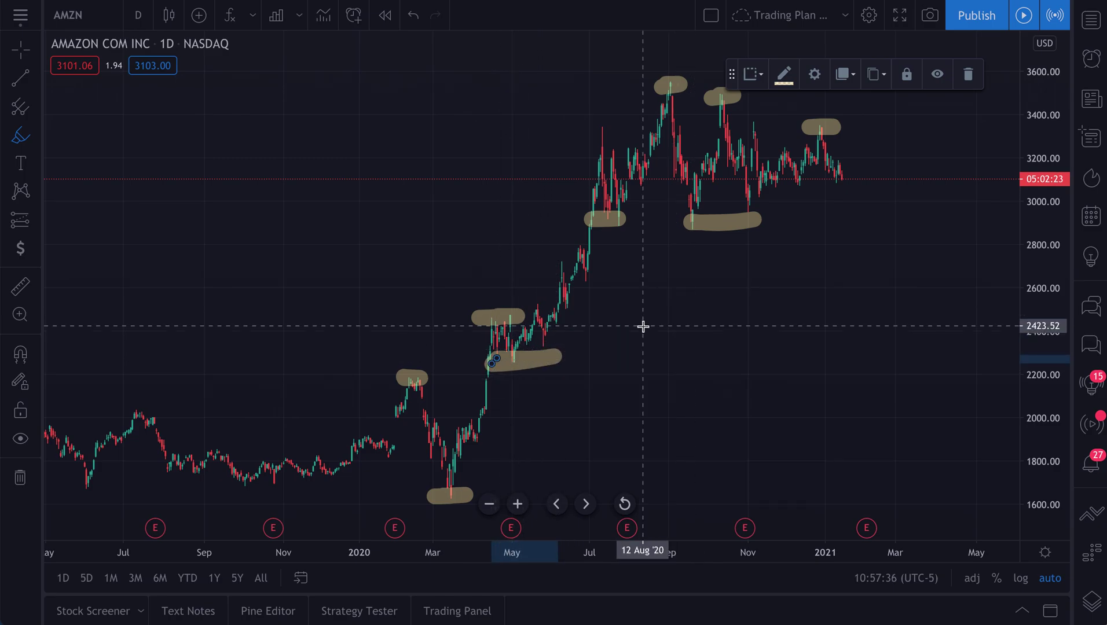
Move the floating drawing toolbar to the empty chart area above the 2019 prices.
{"action": "scroll", "coordinate": [643, 326], "scroll_direction": "down", "scroll_amount": 1}
{"action": "scroll", "coordinate": [642, 326], "scroll_direction": "up", "scroll_amount": 1}
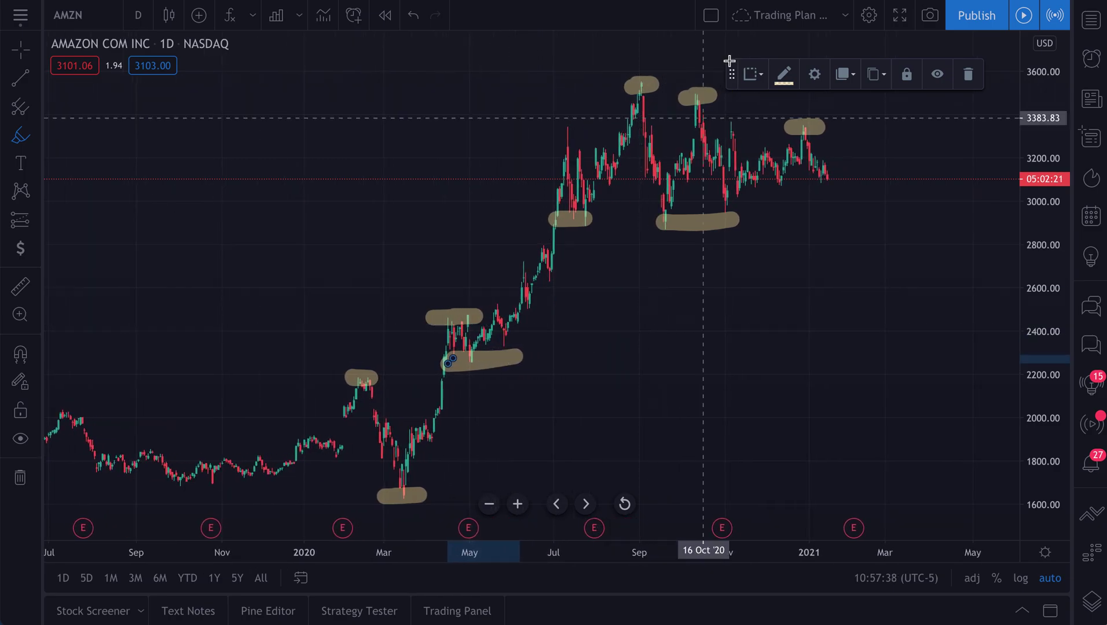
{"action": "mouse_move", "coordinate": [732, 74]}
{"action": "left_mouse_down"}
{"action": "mouse_move", "coordinate": [215, 146]}
{"action": "mouse_move", "coordinate": [88, 129]}
{"action": "left_mouse_up"}
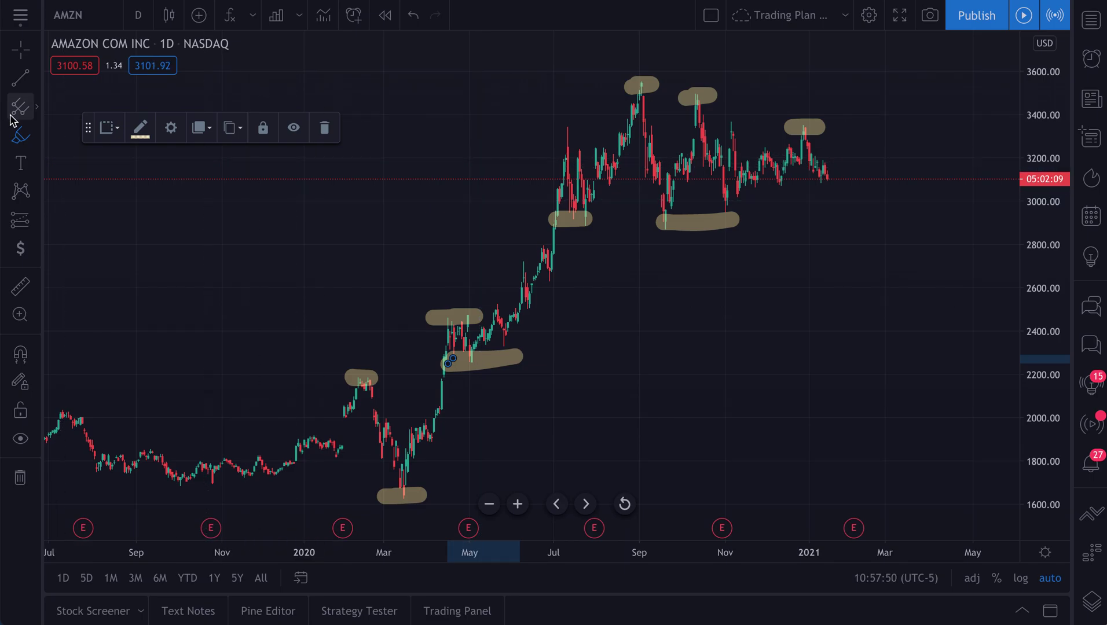
Undo all the highlighter strokes on the Amazon chart.
{"action": "key", "text": "ctrl"}
{"action": "key", "text": "ctrl+z"}
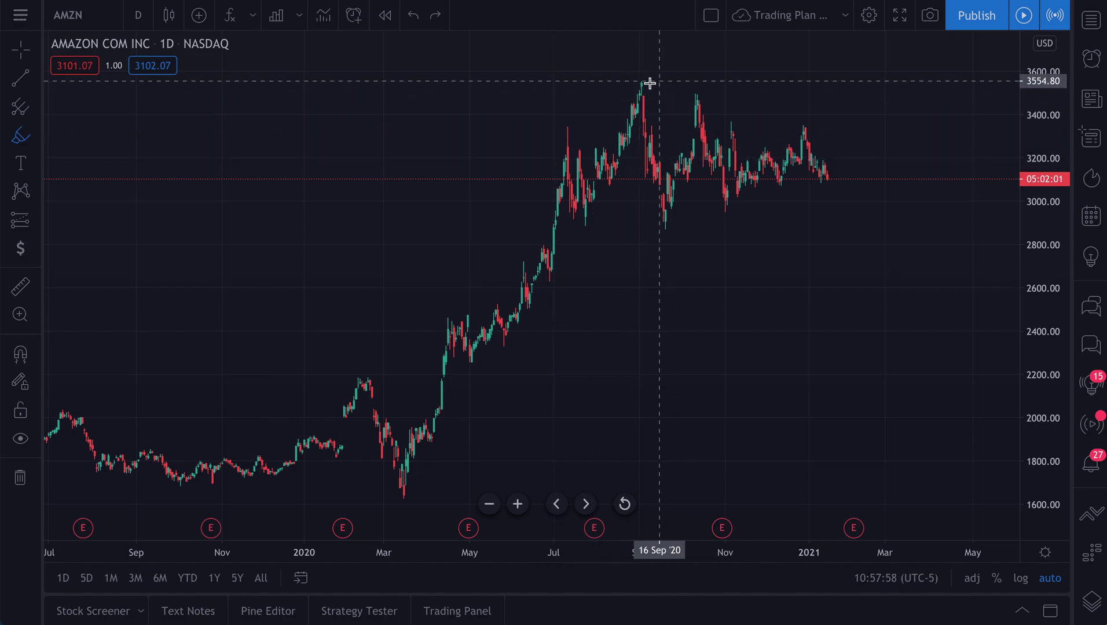
Highlight the four descending price peaks of early September, October, November and late December 2020.
{"action": "left_click", "coordinate": [640, 86]}
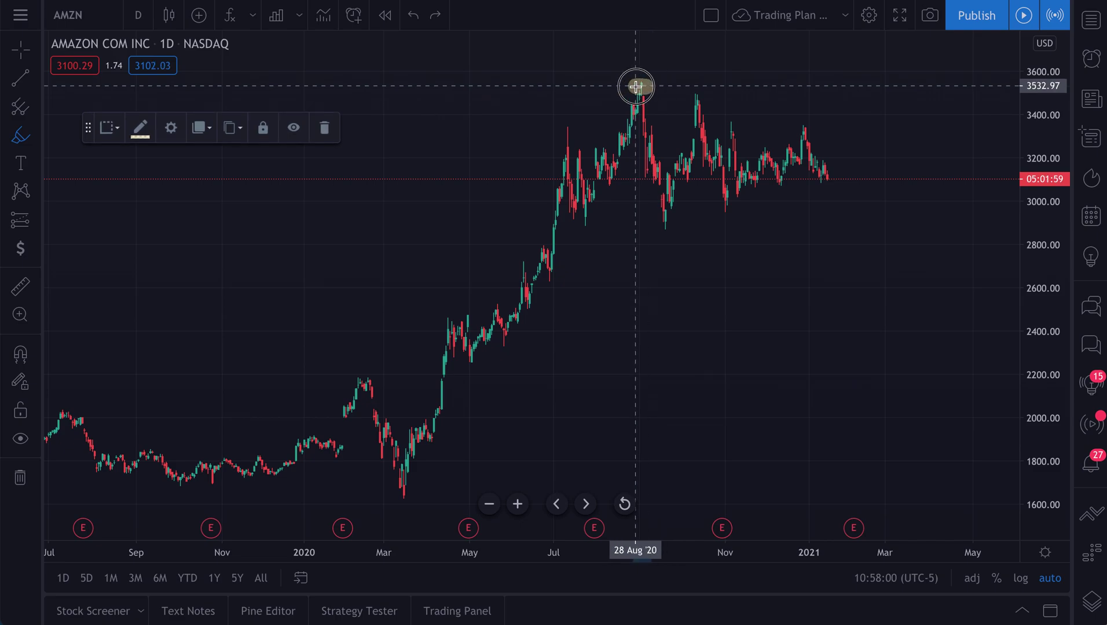
{"action": "mouse_move", "coordinate": [707, 101]}
{"action": "left_mouse_down"}
{"action": "mouse_move", "coordinate": [687, 99]}
{"action": "mouse_move", "coordinate": [708, 97]}
{"action": "mouse_move", "coordinate": [741, 128]}
{"action": "mouse_move", "coordinate": [724, 128]}
{"action": "left_mouse_up"}
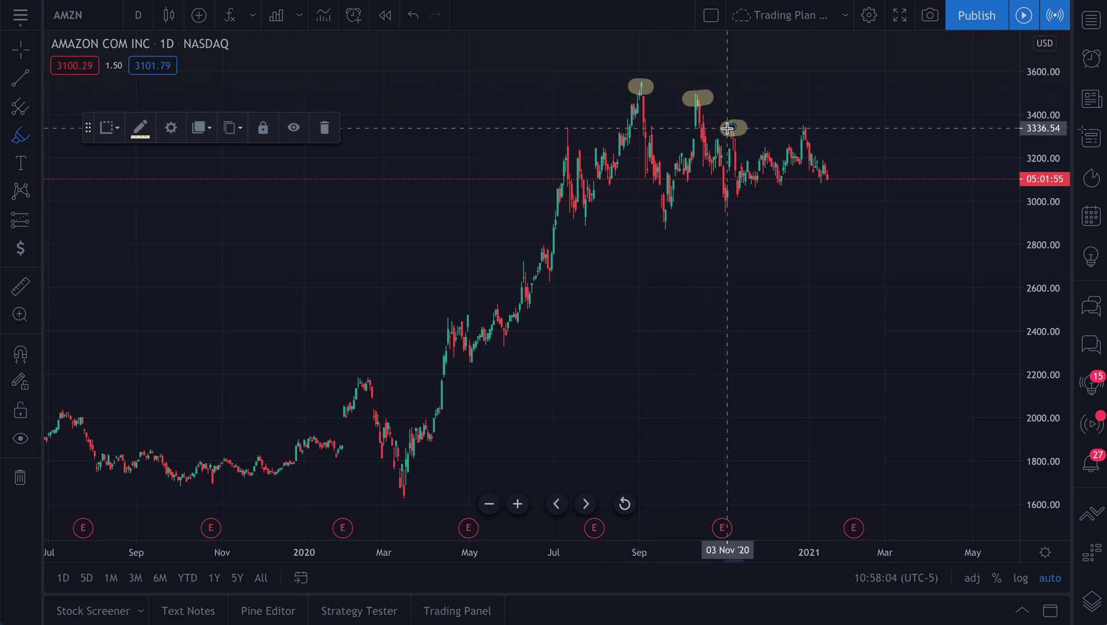
{"action": "left_click_drag", "start_coordinate": [802, 128], "coordinate": [805, 129]}
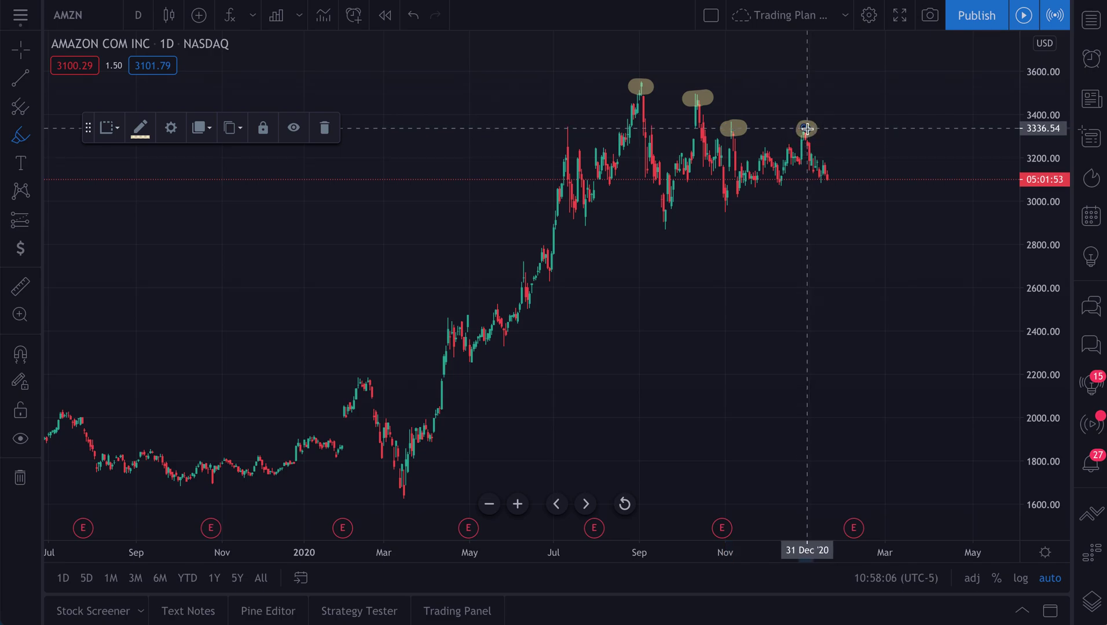
Add a text label reading "Lower high" in font size 14 at the September 2020 peak.
{"action": "left_click", "coordinate": [19, 166]}
{"action": "left_click", "coordinate": [625, 65]}
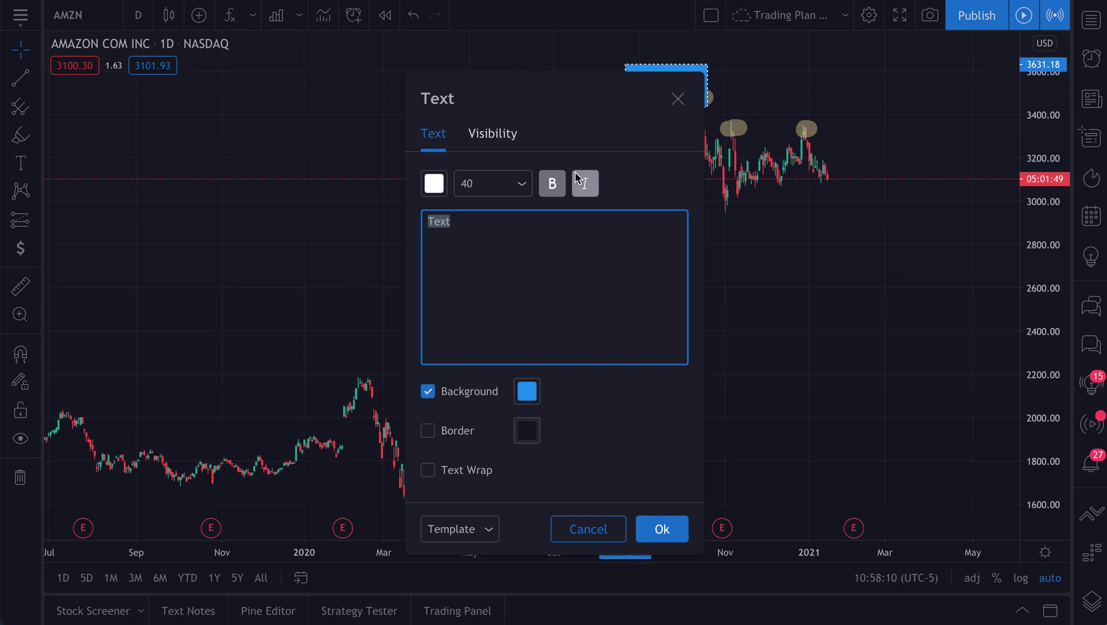
{"action": "type", "text": "Lower i"}
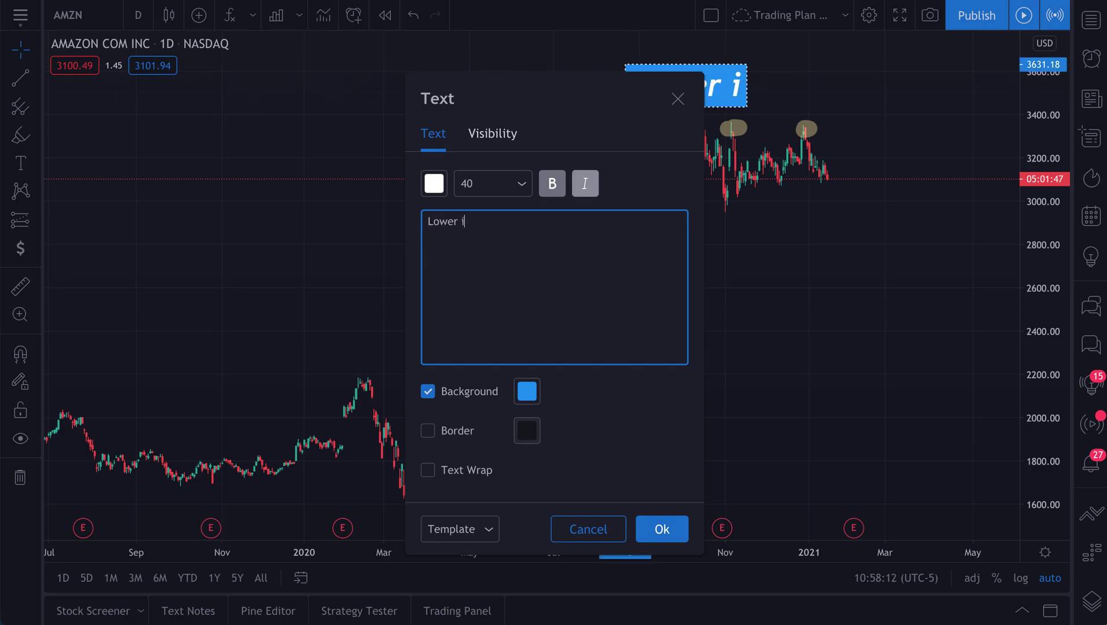
{"action": "key", "text": "BackSpace"}
{"action": "type", "text": "high"}
{"action": "left_click", "coordinate": [492, 184]}
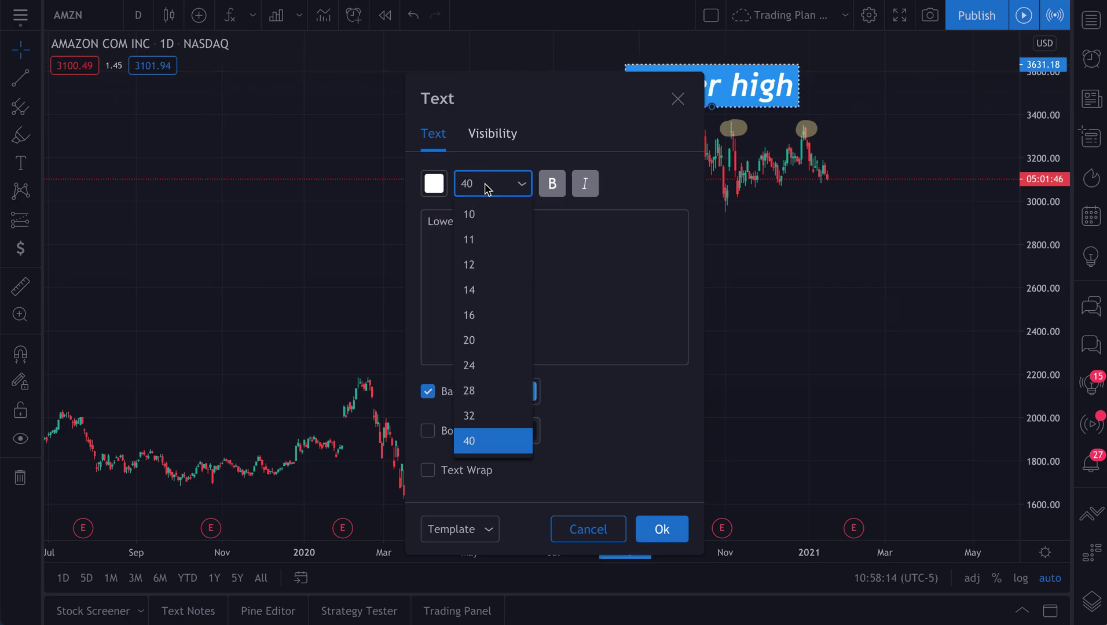
{"action": "left_click", "coordinate": [494, 290]}
{"action": "left_click", "coordinate": [670, 529]}
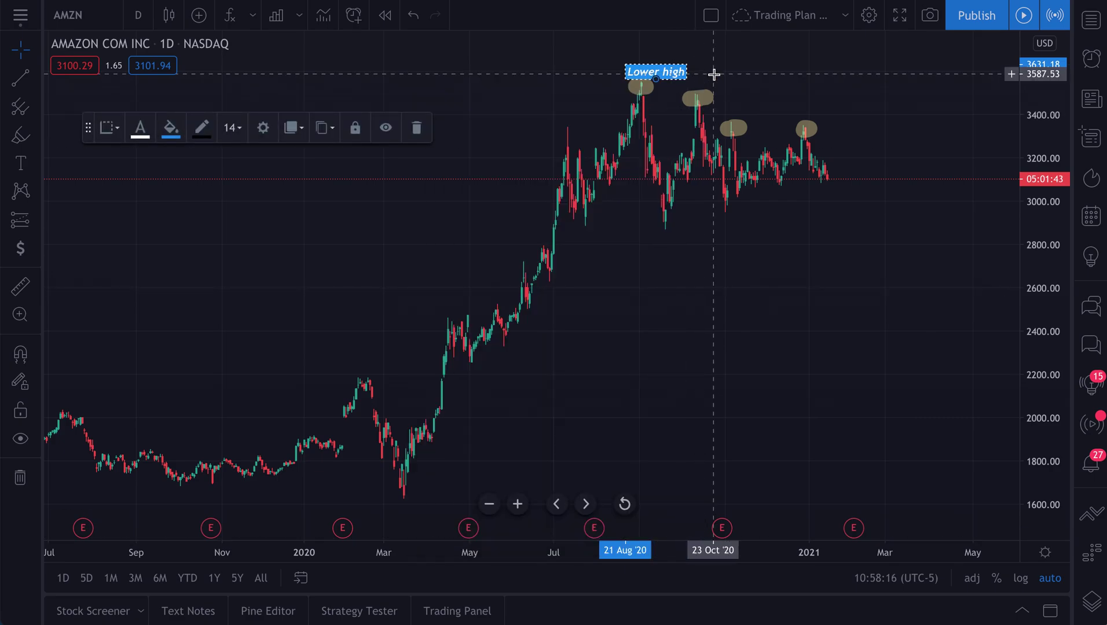
Place copies of the "Lower high" label so one sits above each of the October, November and late December highlights.
{"action": "mouse_move", "coordinate": [660, 70]}
{"action": "left_mouse_down"}
{"action": "mouse_move", "coordinate": [710, 72]}
{"action": "mouse_move", "coordinate": [731, 44]}
{"action": "mouse_move", "coordinate": [716, 42]}
{"action": "mouse_move", "coordinate": [771, 121]}
{"action": "mouse_move", "coordinate": [776, 87]}
{"action": "mouse_move", "coordinate": [841, 119]}
{"action": "left_mouse_up"}
{"action": "left_click", "coordinate": [849, 152]}
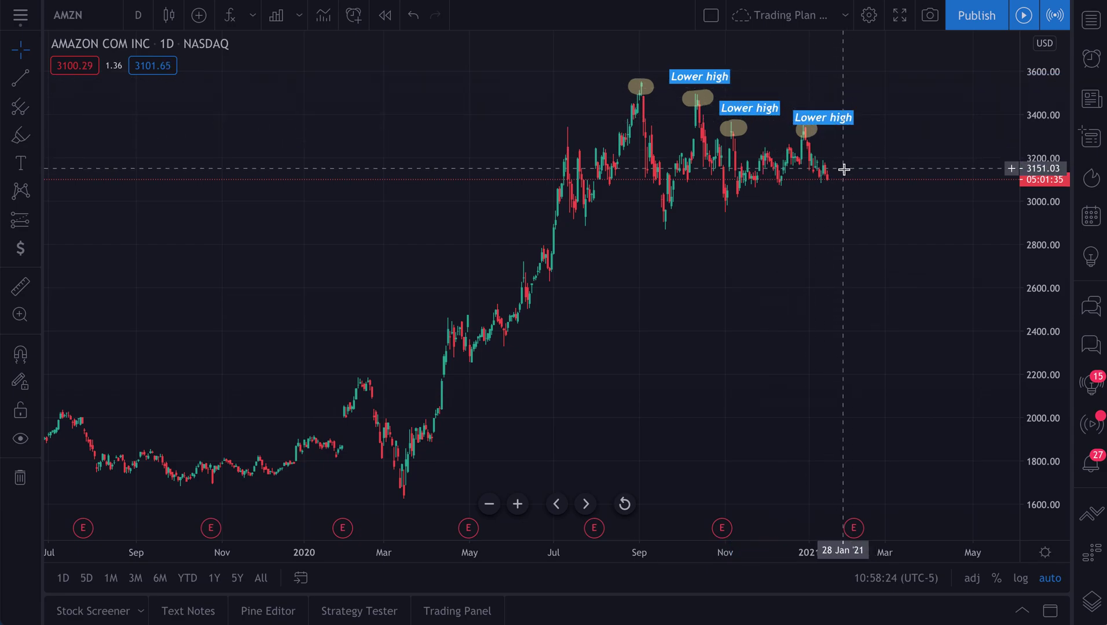
Delete all four peak highlights and the three "Lower high" labels from the Amazon chart.
{"action": "left_click", "coordinate": [640, 87]}
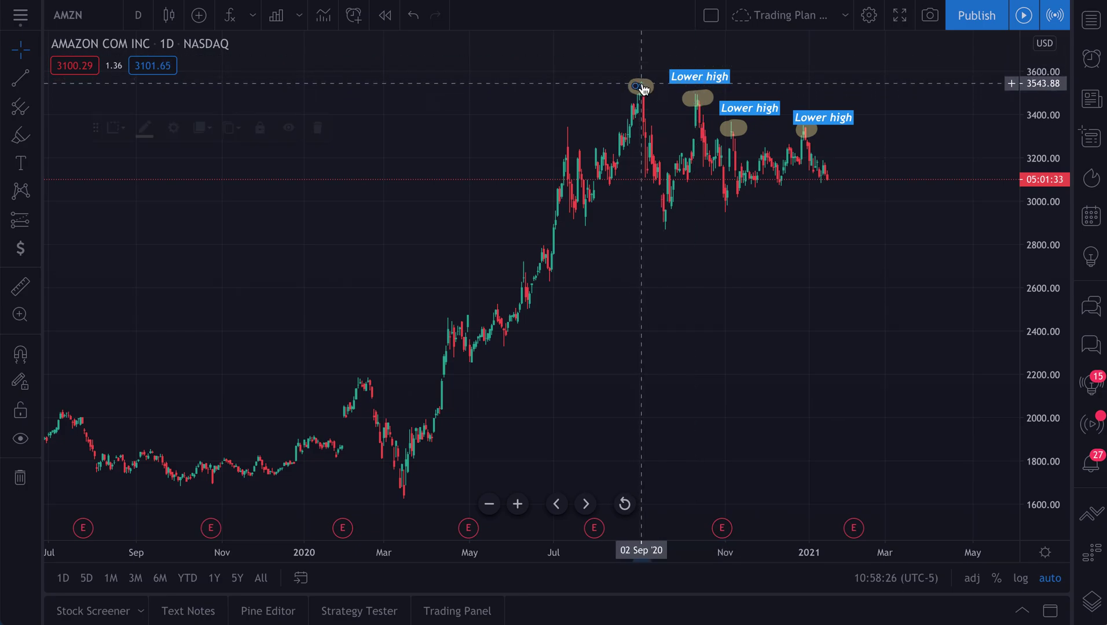
{"action": "key", "text": "Delete"}
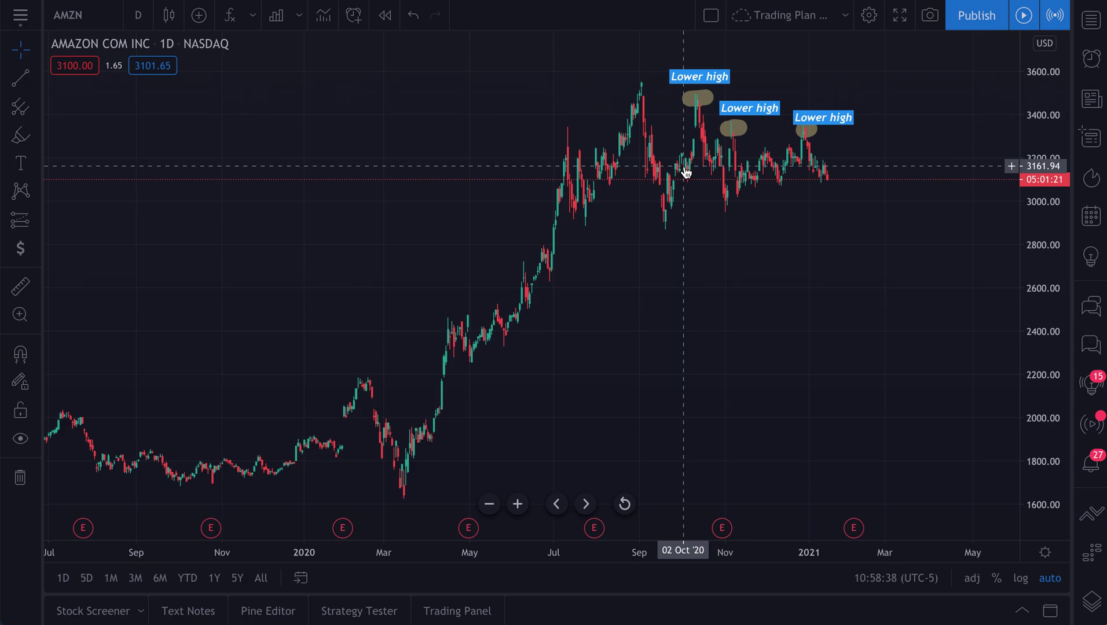
{"action": "left_click", "coordinate": [36, 135]}
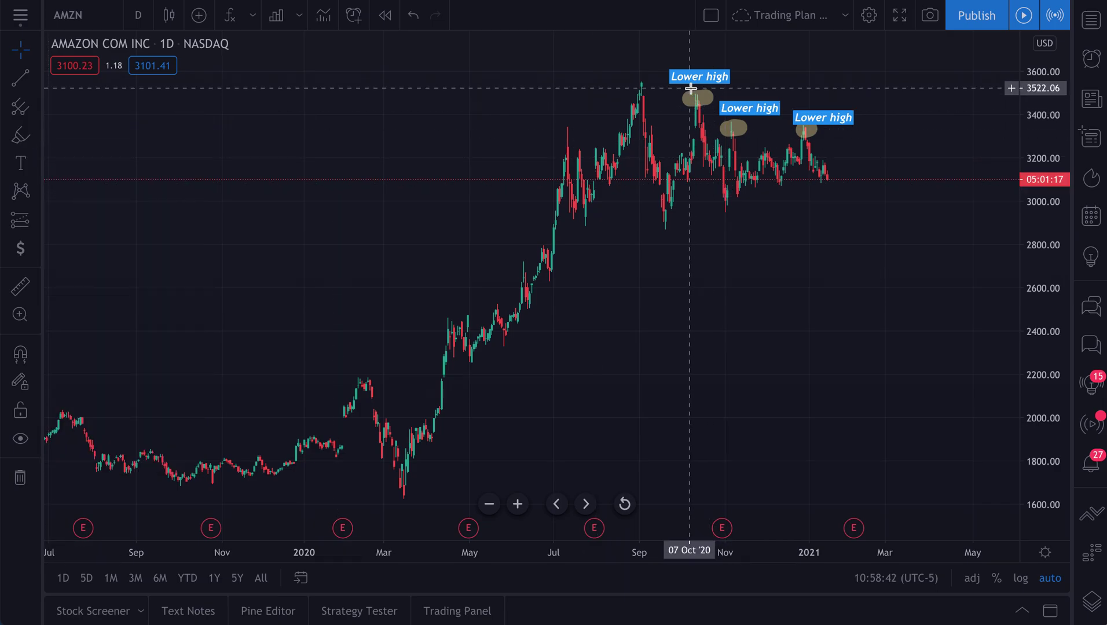
{"action": "key", "text": "Delete"}
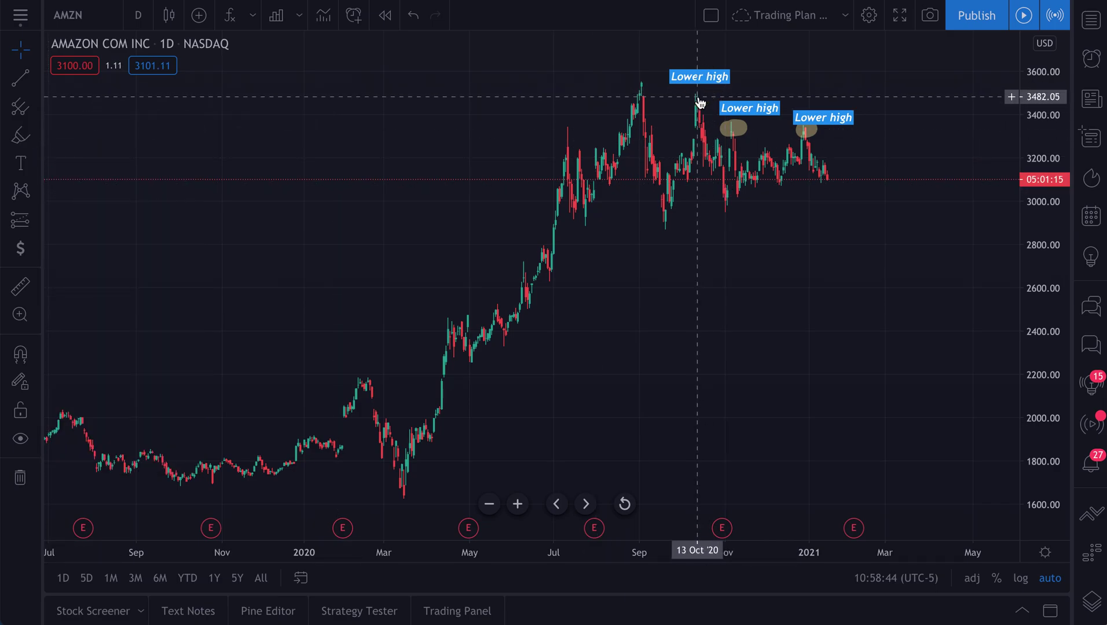
{"action": "left_click", "coordinate": [700, 77]}
{"action": "key", "text": "Delete"}
{"action": "left_click", "coordinate": [770, 111]}
{"action": "key", "text": "Delete"}
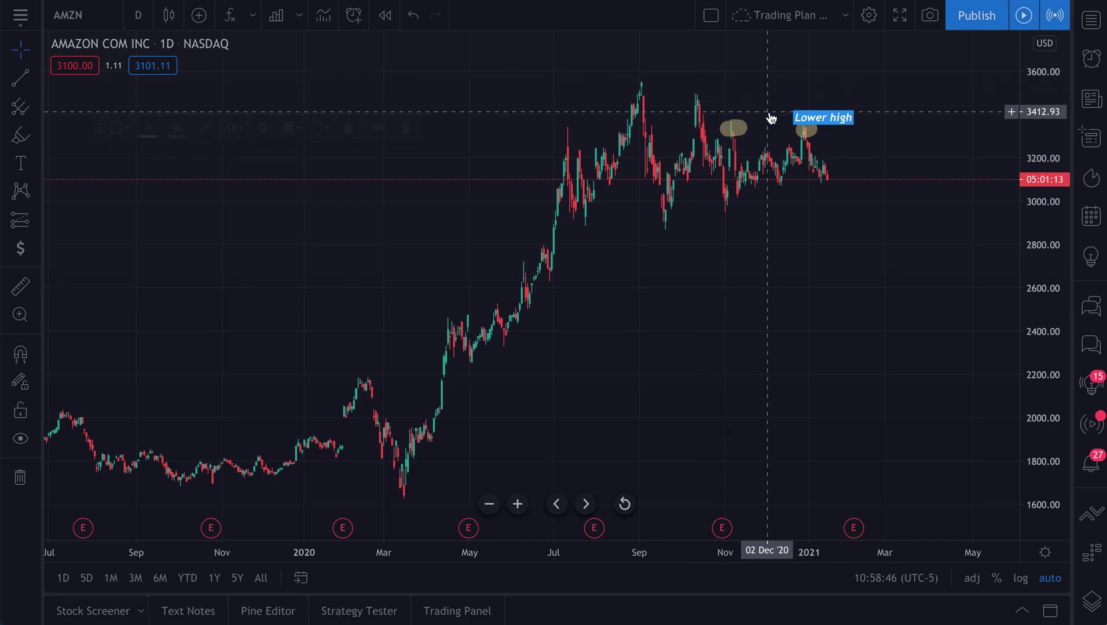
{"action": "left_click", "coordinate": [807, 117]}
{"action": "key", "text": "Delete"}
{"action": "left_click_drag", "start_coordinate": [811, 141], "coordinate": [740, 124]}
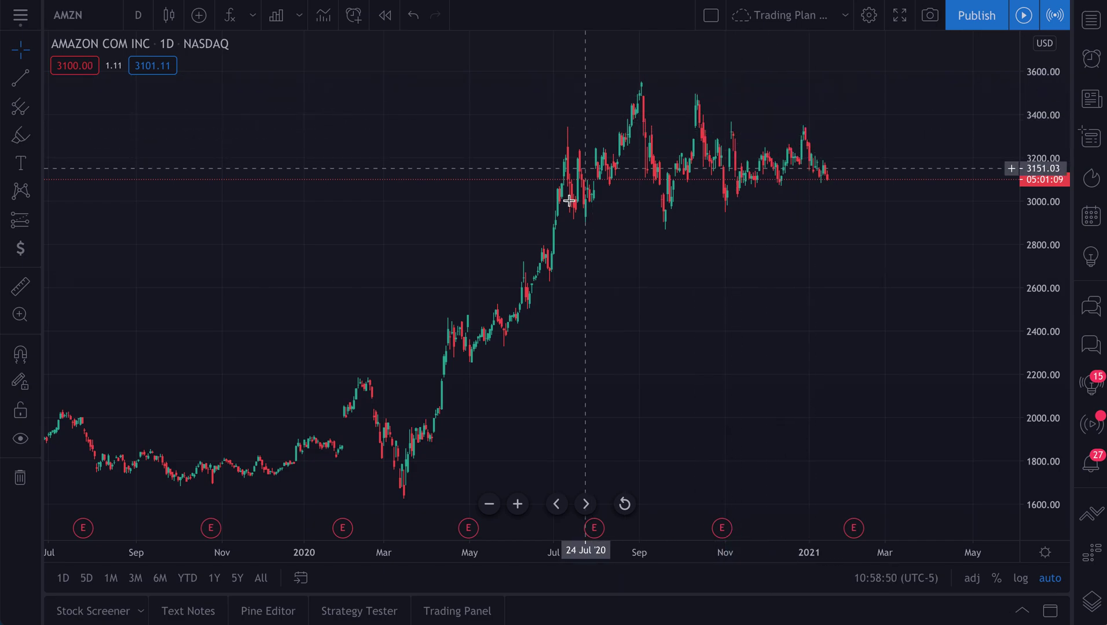
Add a text note without background below the price action reading "This is a chart of Amazon. It is on a daily time frame.".
{"action": "scroll", "coordinate": [287, 228], "scroll_direction": "down", "scroll_amount": 2}
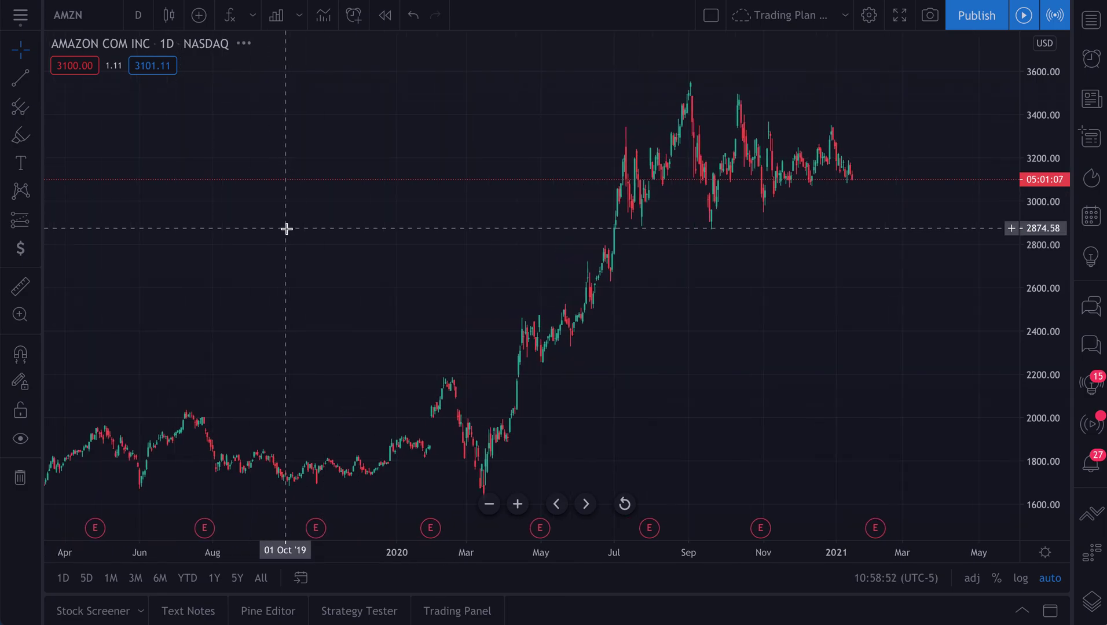
{"action": "scroll", "coordinate": [287, 228], "scroll_direction": "up", "scroll_amount": 3}
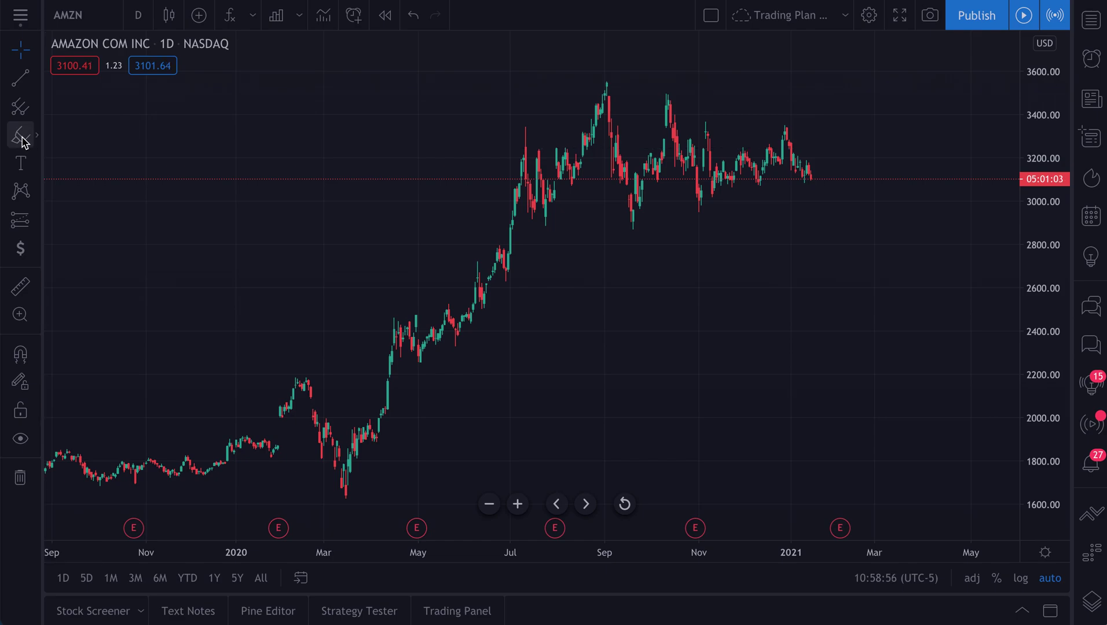
{"action": "left_click", "coordinate": [20, 163]}
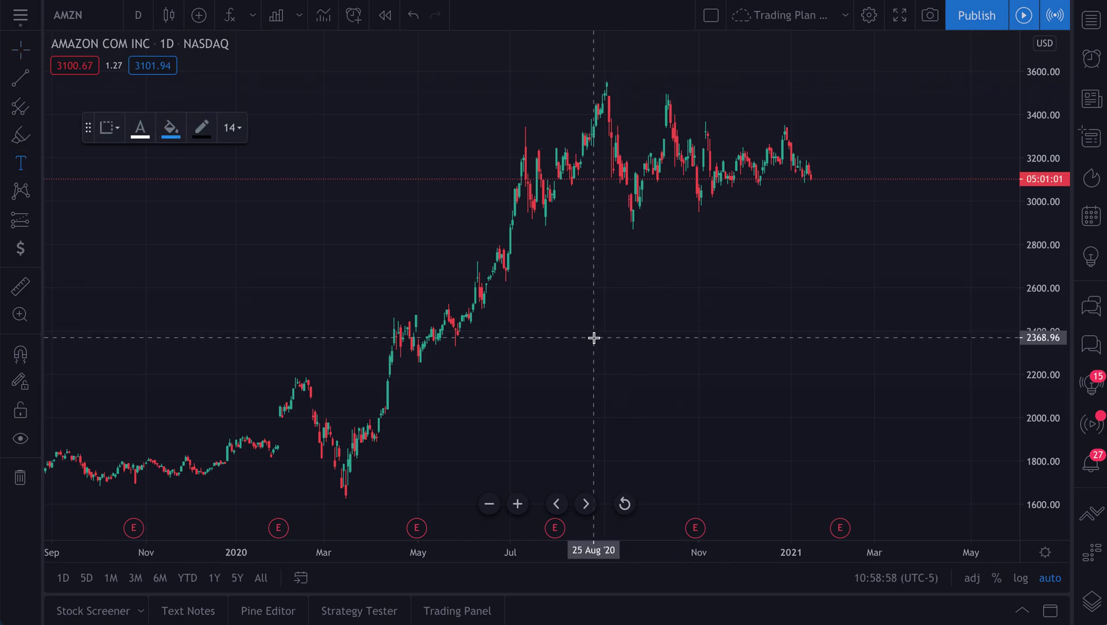
{"action": "left_click", "coordinate": [574, 335]}
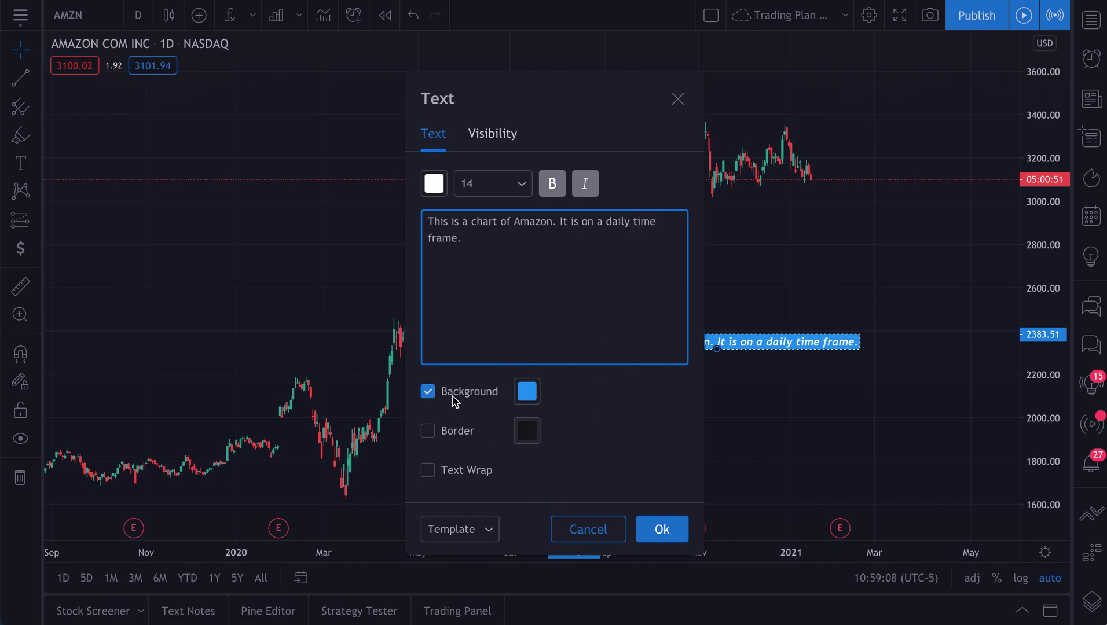
{"action": "left_click", "coordinate": [428, 392]}
{"action": "left_click", "coordinate": [661, 528]}
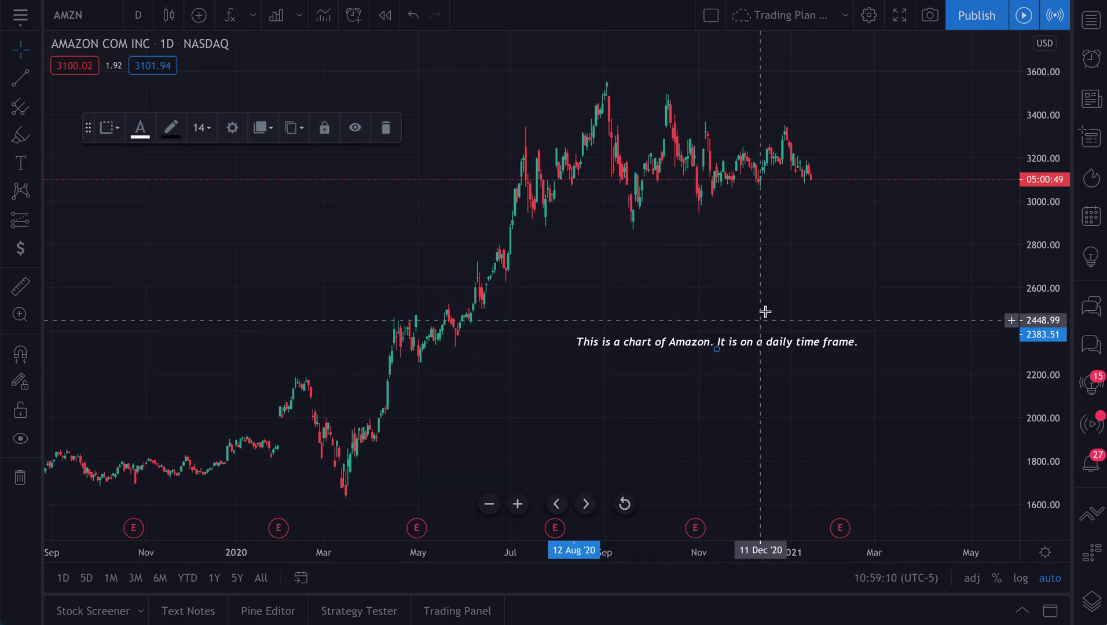
Set the Amazon text note's font size to 20 and move it slightly down into the empty area beneath the price peaks.
{"action": "left_click_drag", "start_coordinate": [754, 343], "coordinate": [737, 375]}
{"action": "double_click", "coordinate": [736, 375]}
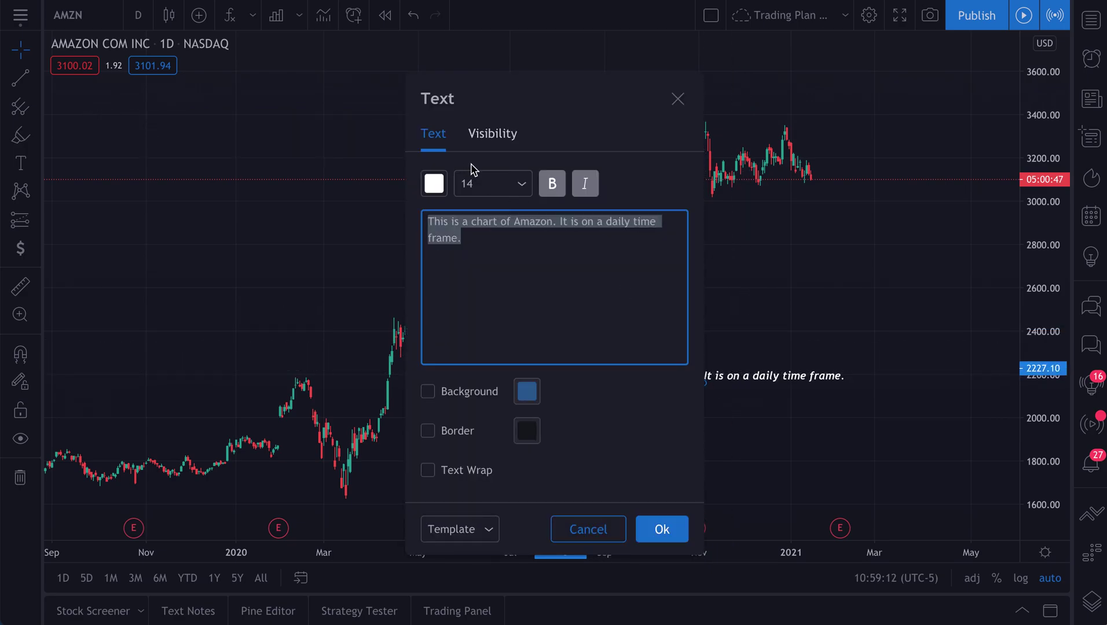
{"action": "left_click", "coordinate": [477, 186]}
{"action": "left_click", "coordinate": [470, 341]}
{"action": "left_click", "coordinate": [662, 529]}
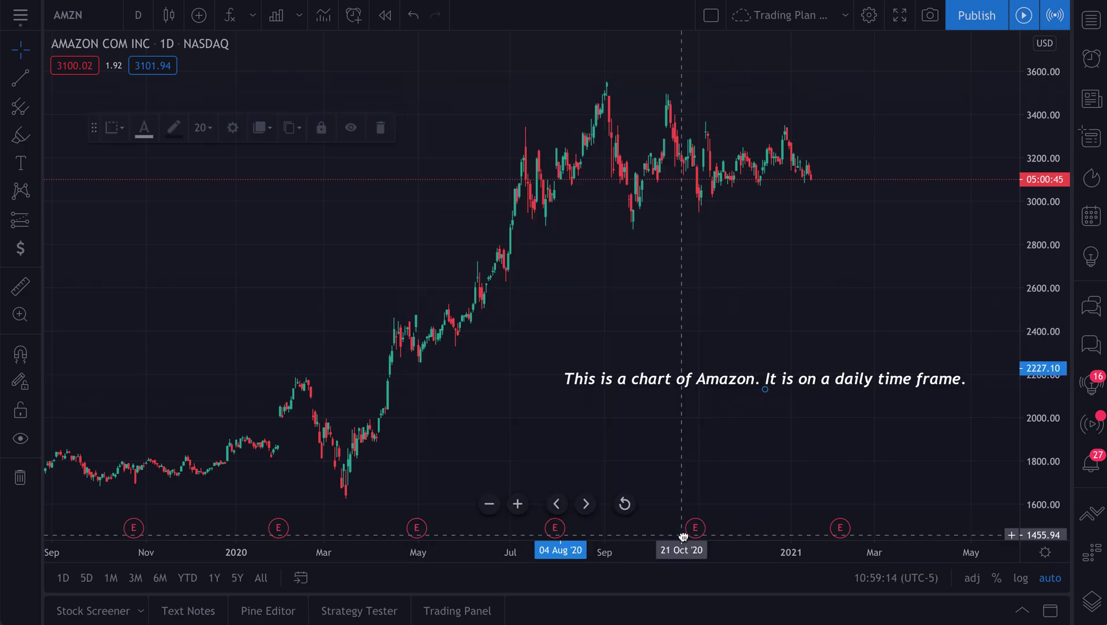
{"action": "left_click_drag", "start_coordinate": [783, 390], "coordinate": [718, 396]}
{"action": "left_click", "coordinate": [654, 405]}
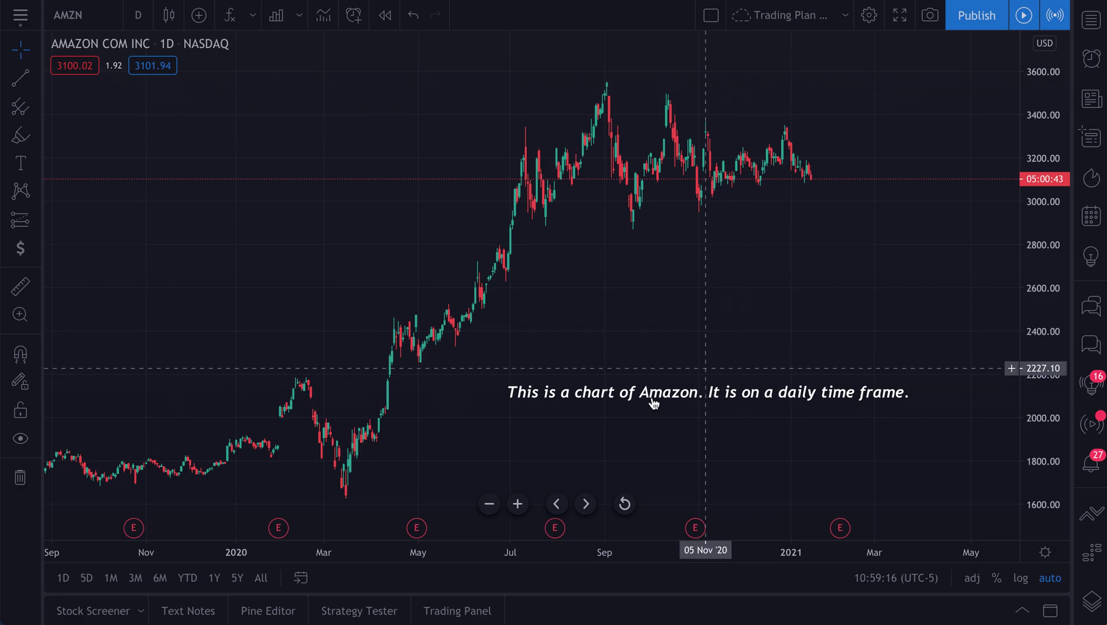
Replace a trial highlight over the note's first sentence with a zigzag highlighter stroke covering the whole note.
{"action": "left_click", "coordinate": [21, 137]}
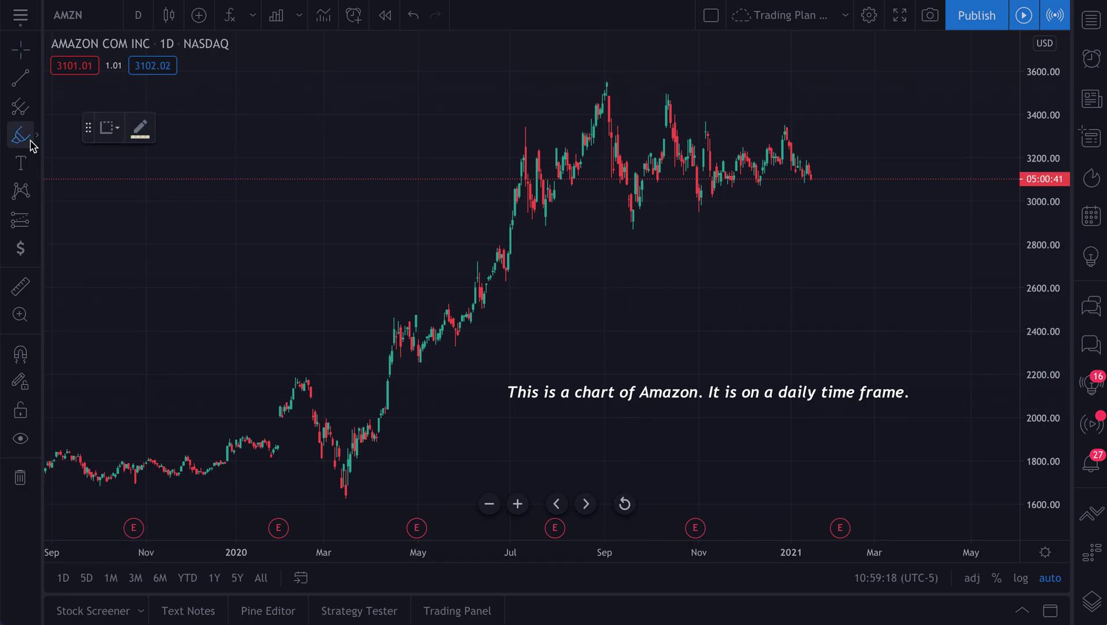
{"action": "left_click_drag", "start_coordinate": [508, 387], "coordinate": [706, 391]}
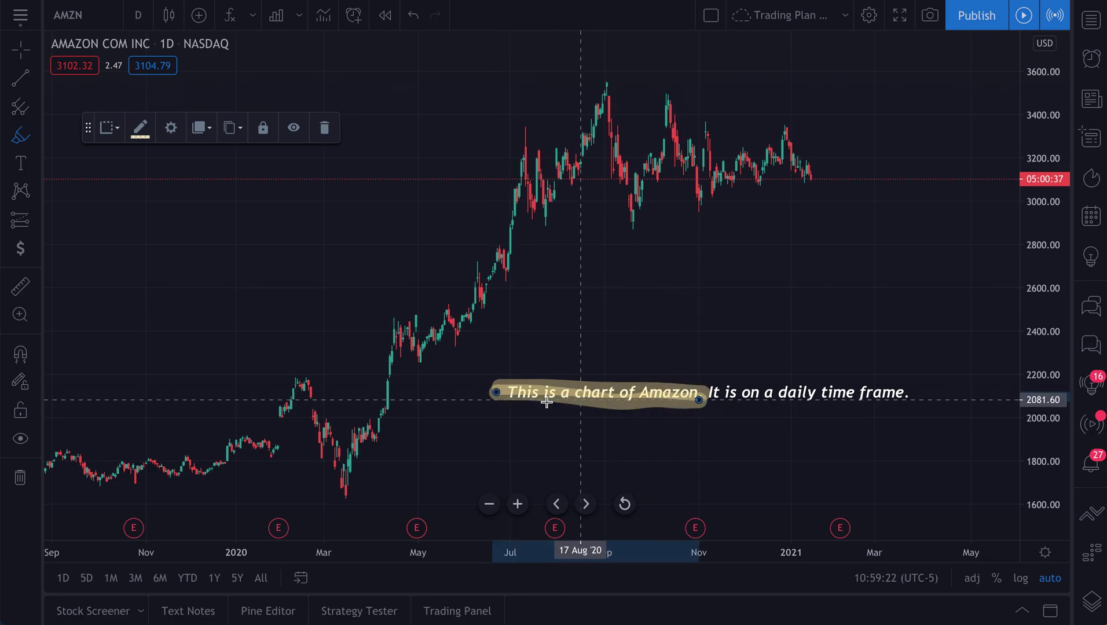
{"action": "key", "text": "Escape"}
{"action": "key", "text": "ctrl+z"}
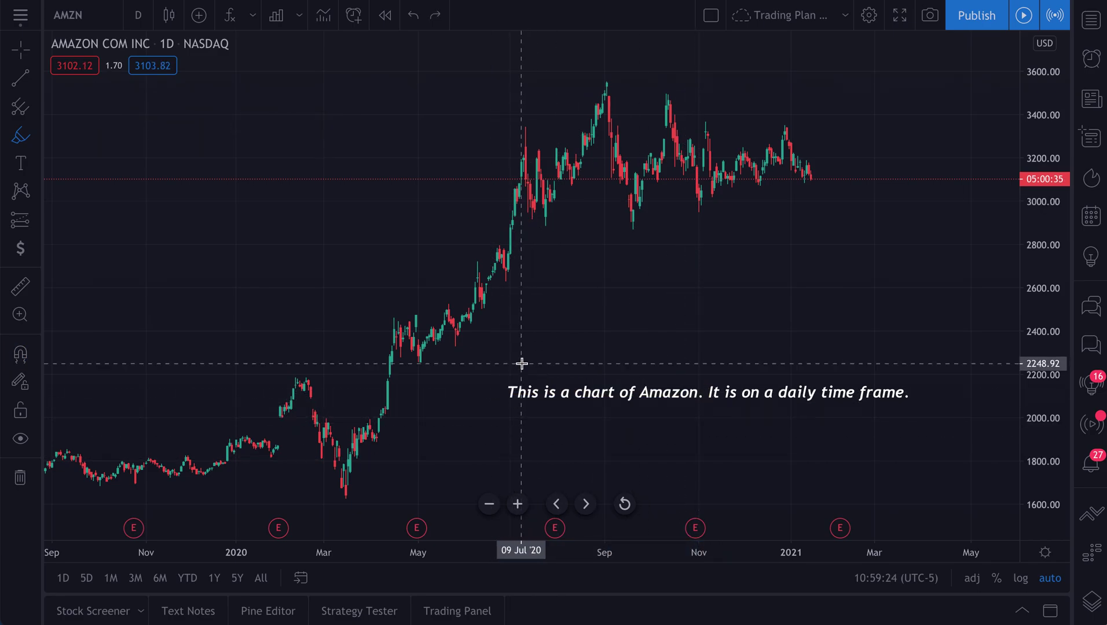
{"action": "mouse_move", "coordinate": [509, 368]}
{"action": "left_mouse_down"}
{"action": "mouse_move", "coordinate": [525, 376]}
{"action": "mouse_move", "coordinate": [524, 402]}
{"action": "mouse_move", "coordinate": [637, 406]}
{"action": "mouse_move", "coordinate": [752, 378]}
{"action": "mouse_move", "coordinate": [724, 405]}
{"action": "mouse_move", "coordinate": [763, 413]}
{"action": "mouse_move", "coordinate": [832, 382]}
{"action": "mouse_move", "coordinate": [866, 396]}
{"action": "mouse_move", "coordinate": [905, 392]}
{"action": "left_mouse_up"}
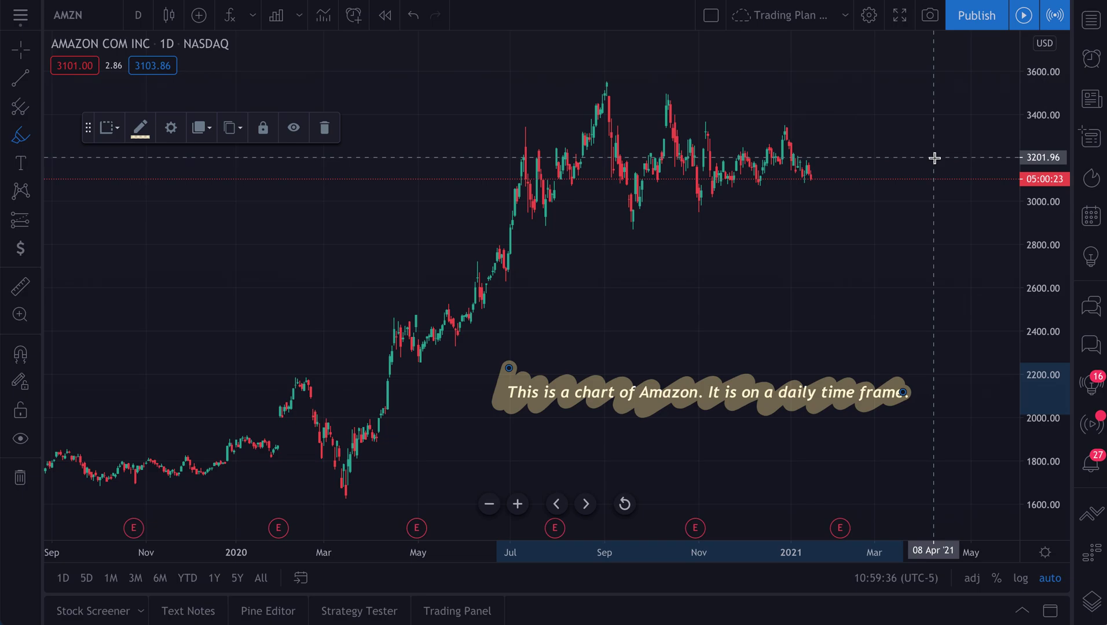
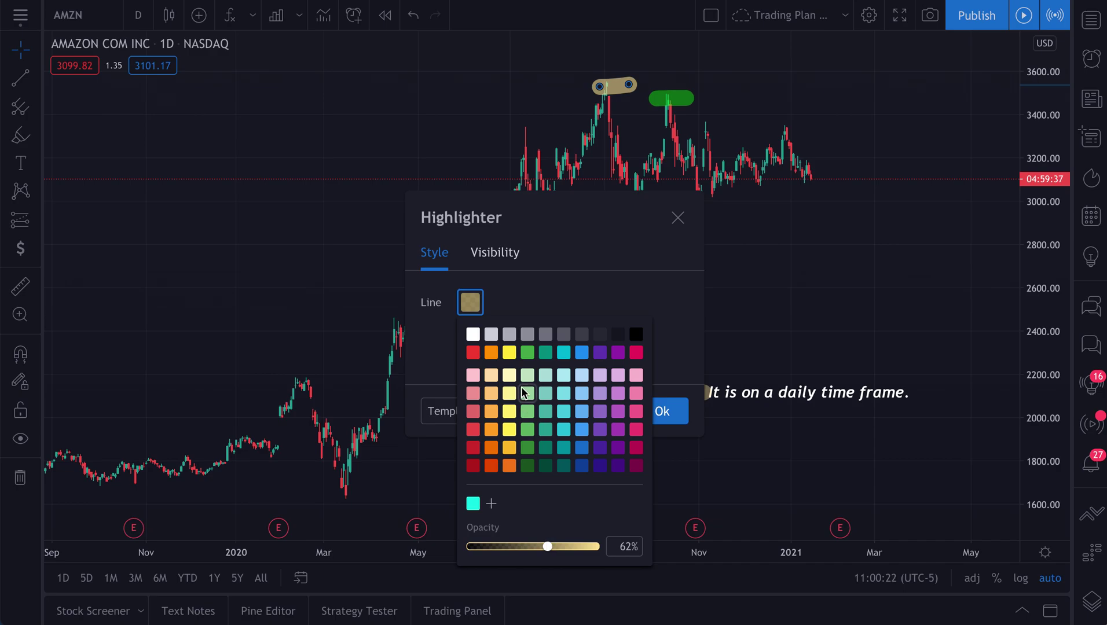
Recolor the September 2020 peak highlight red with 46% opacity.
{"action": "left_click", "coordinate": [473, 353]}
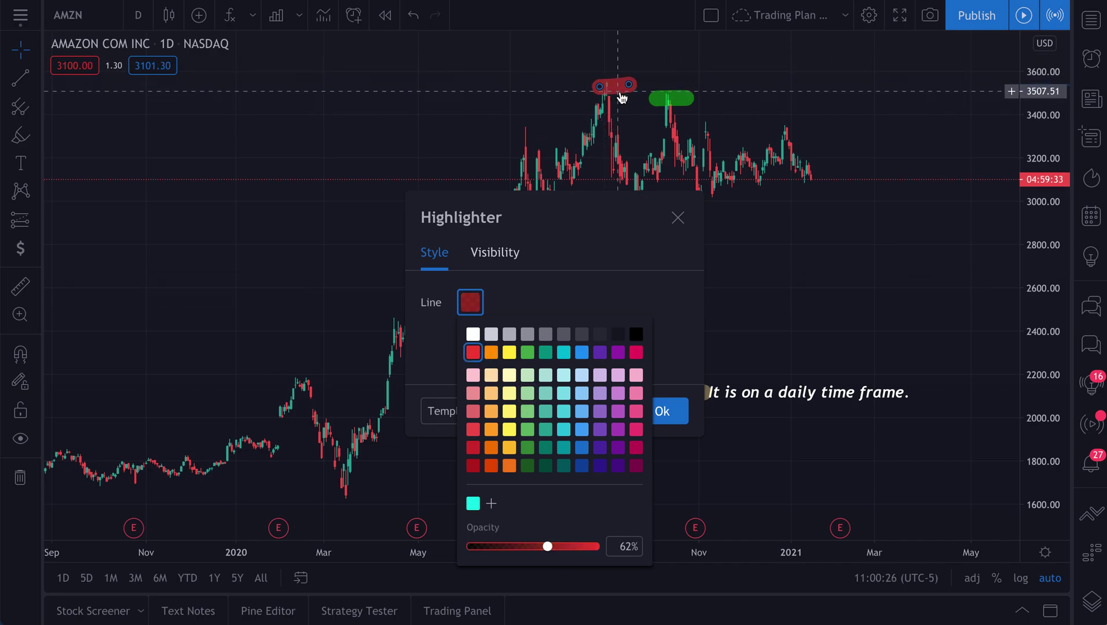
{"action": "left_click_drag", "start_coordinate": [548, 547], "coordinate": [529, 548]}
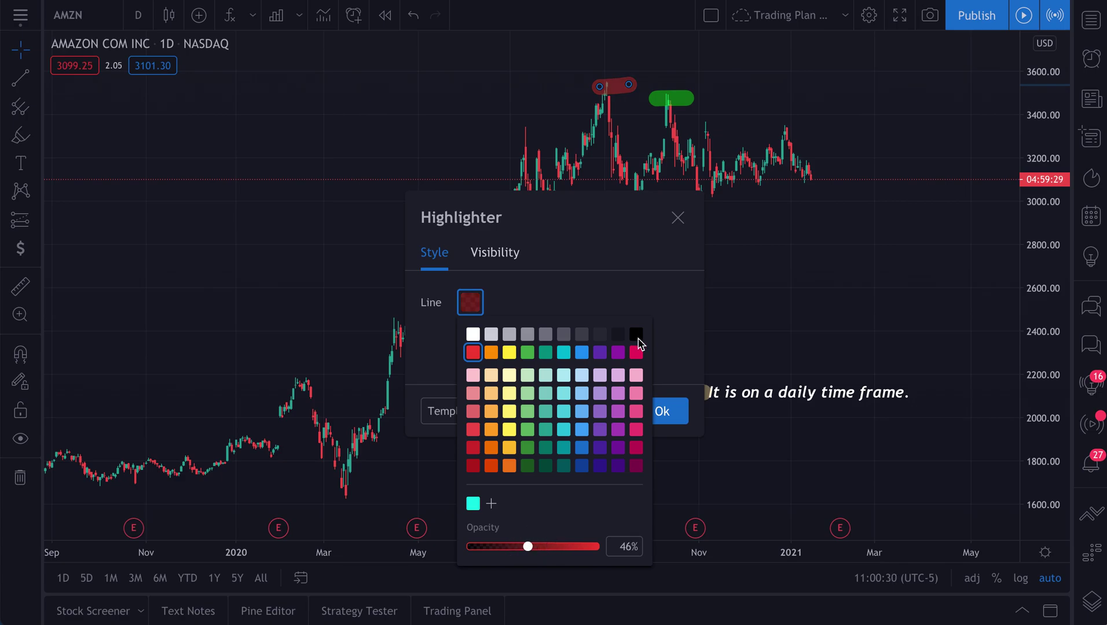
{"action": "left_click", "coordinate": [678, 218]}
Recolor the green October 2020 peak highlight red with 42% opacity.
{"action": "double_click", "coordinate": [678, 105]}
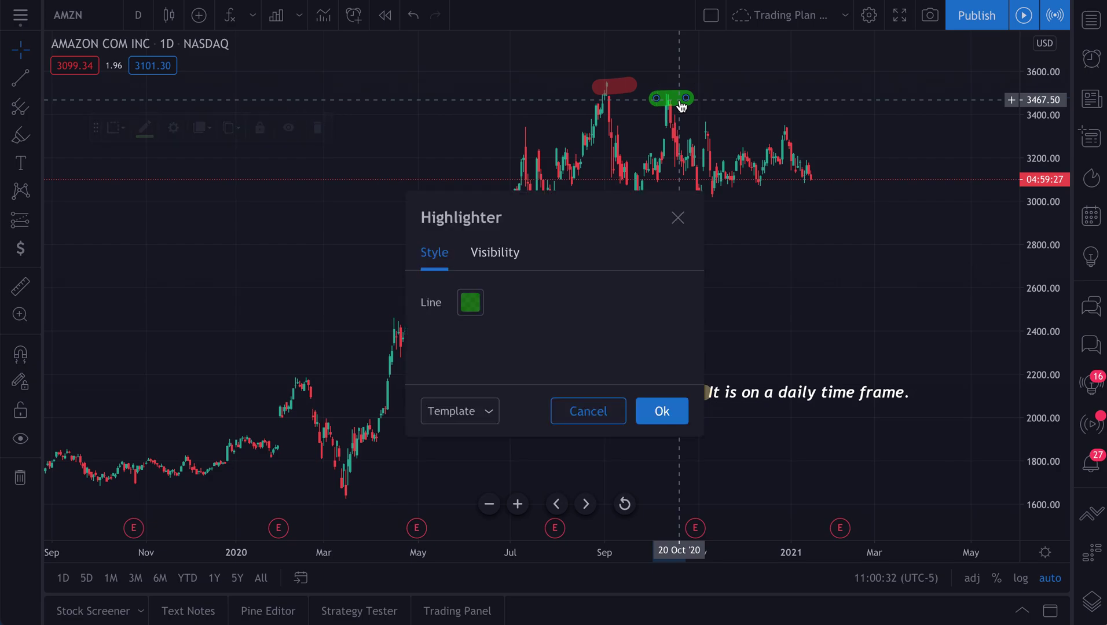
{"action": "left_click", "coordinate": [480, 311]}
{"action": "left_click", "coordinate": [473, 353]}
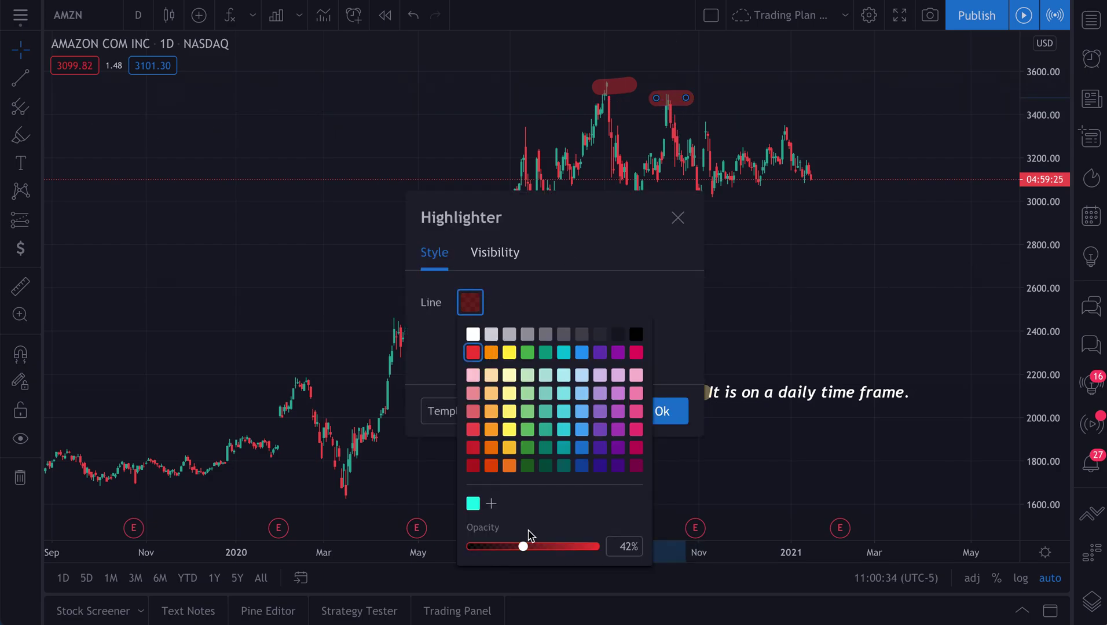
{"action": "left_click", "coordinate": [628, 280]}
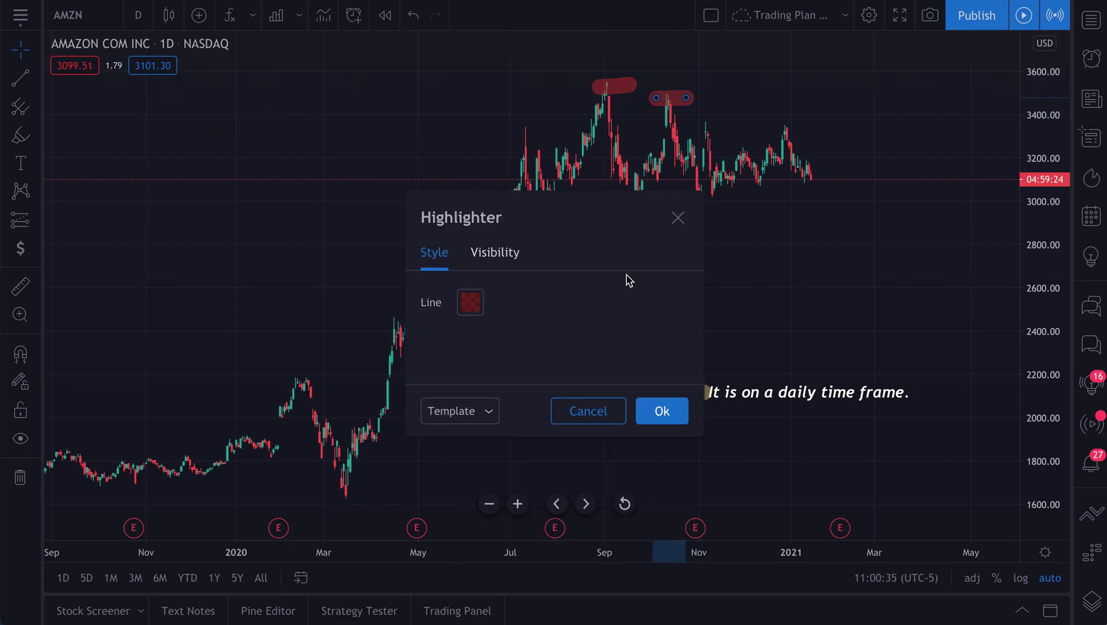
{"action": "left_click", "coordinate": [665, 411]}
Change the highlight over "This is a chart of Amazon." to bright yellow with 23% opacity.
{"action": "left_click", "coordinate": [518, 396]}
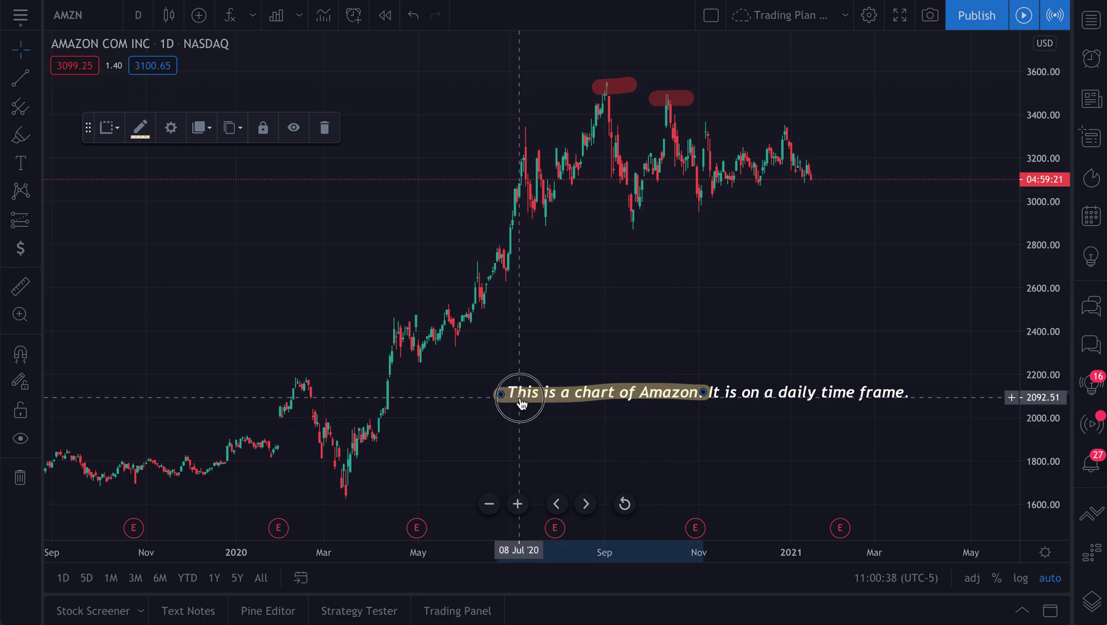
{"action": "double_click", "coordinate": [523, 400]}
{"action": "left_click", "coordinate": [470, 303]}
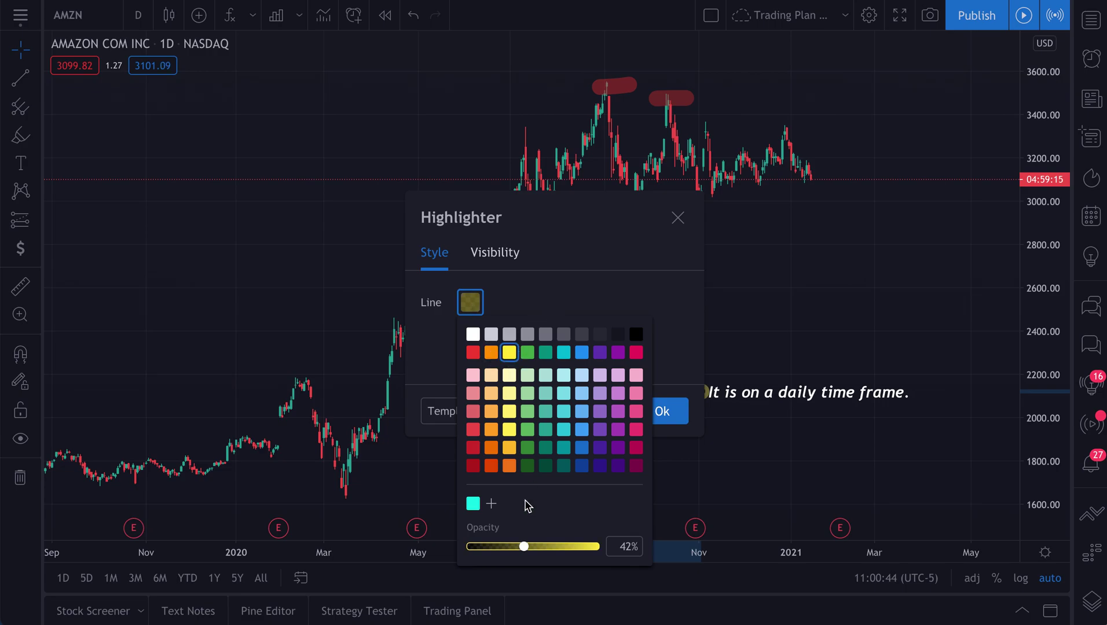
{"action": "left_click_drag", "start_coordinate": [524, 549], "coordinate": [501, 554]}
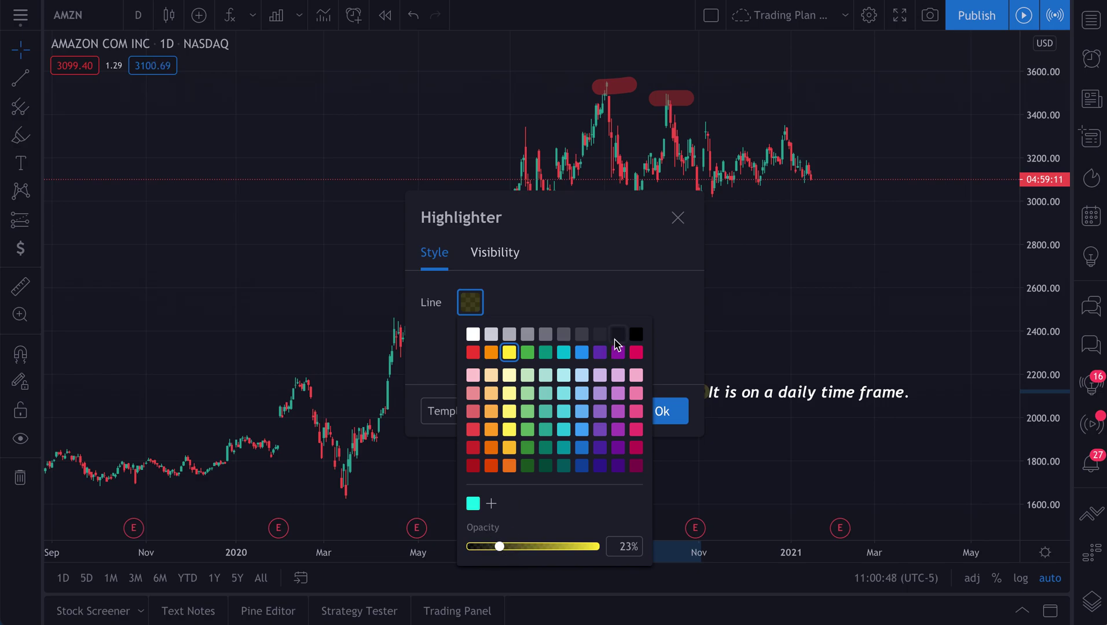
{"action": "left_click", "coordinate": [676, 219]}
{"action": "left_click", "coordinate": [678, 217]}
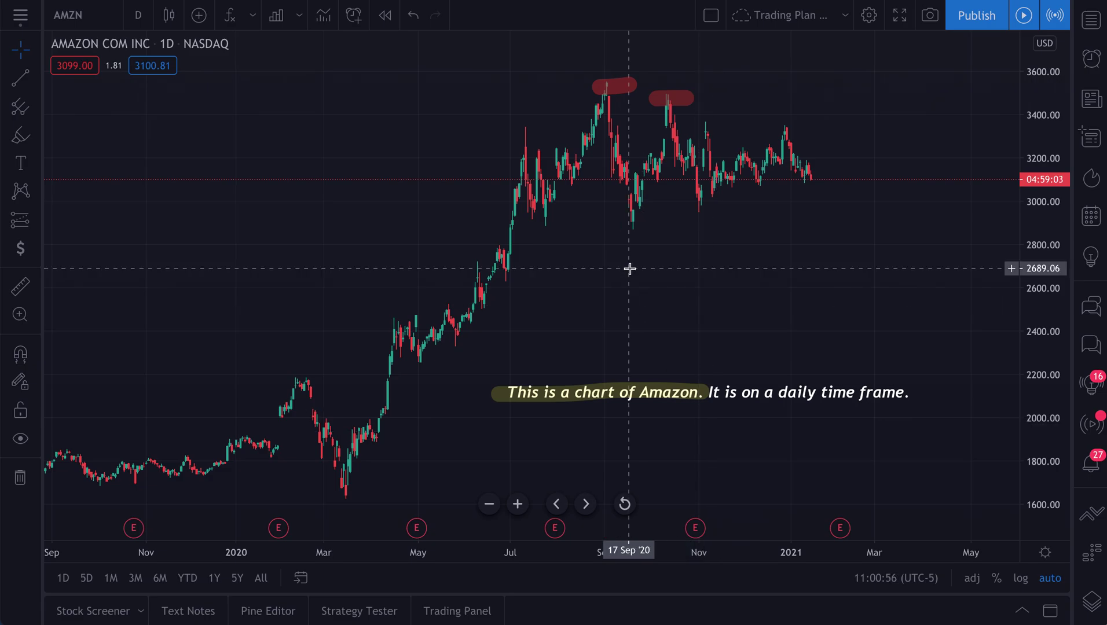
Switch the chart symbol to USDJPY and bring its annotated 2020 price action into view.
{"action": "left_click", "coordinate": [82, 19]}
{"action": "type", "text": "U"}
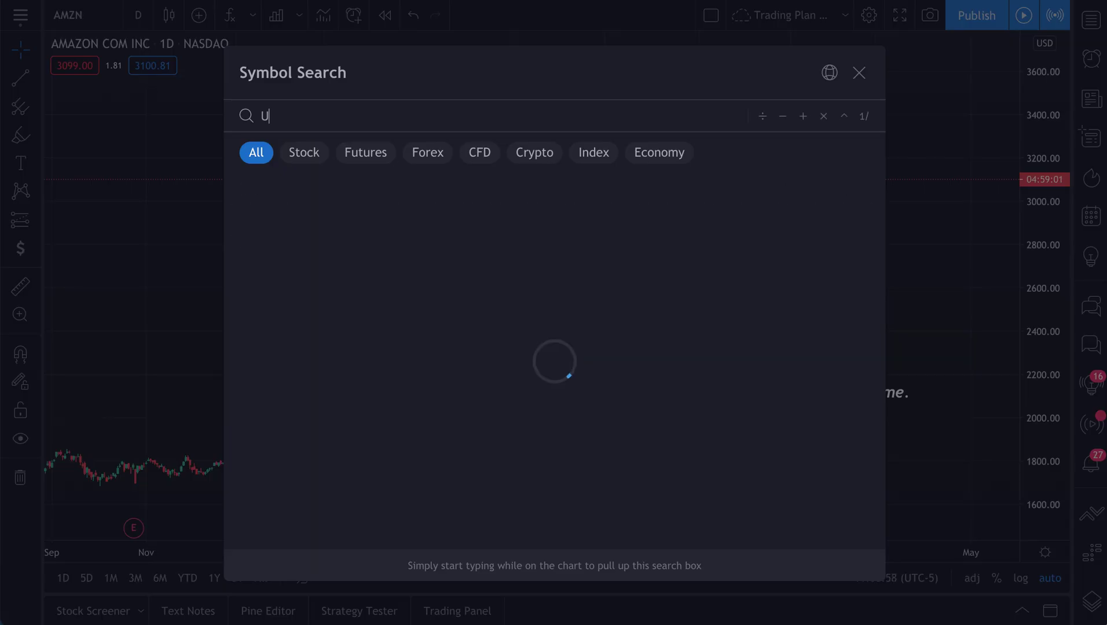
{"action": "type", "text": "SDJPY"}
{"action": "left_click", "coordinate": [335, 191]}
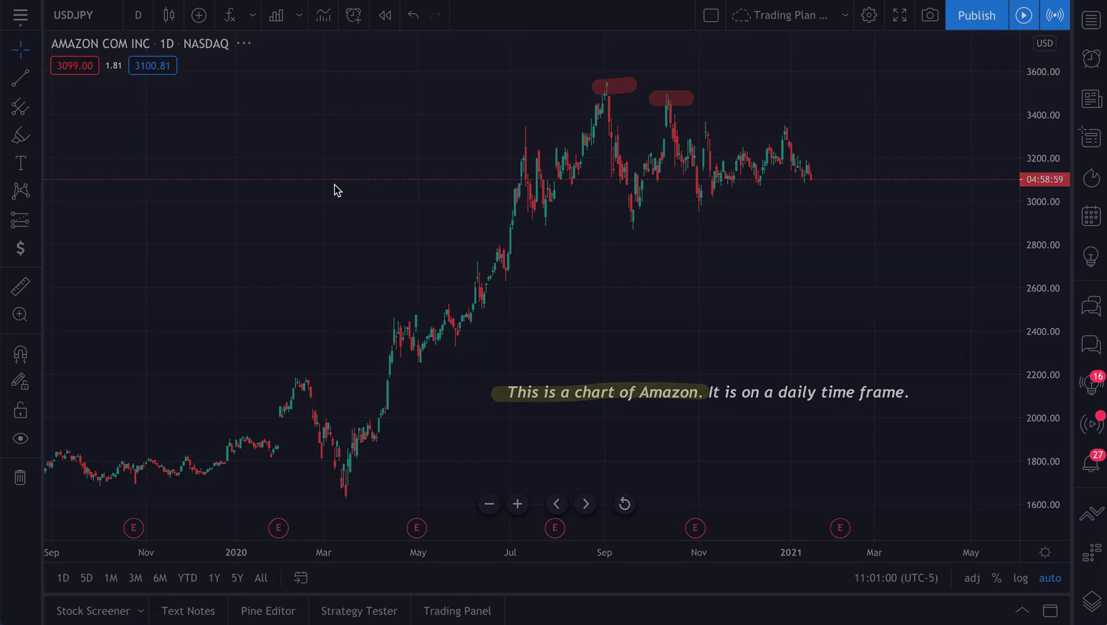
{"action": "scroll", "coordinate": [404, 346], "scroll_direction": "up", "scroll_amount": 5}
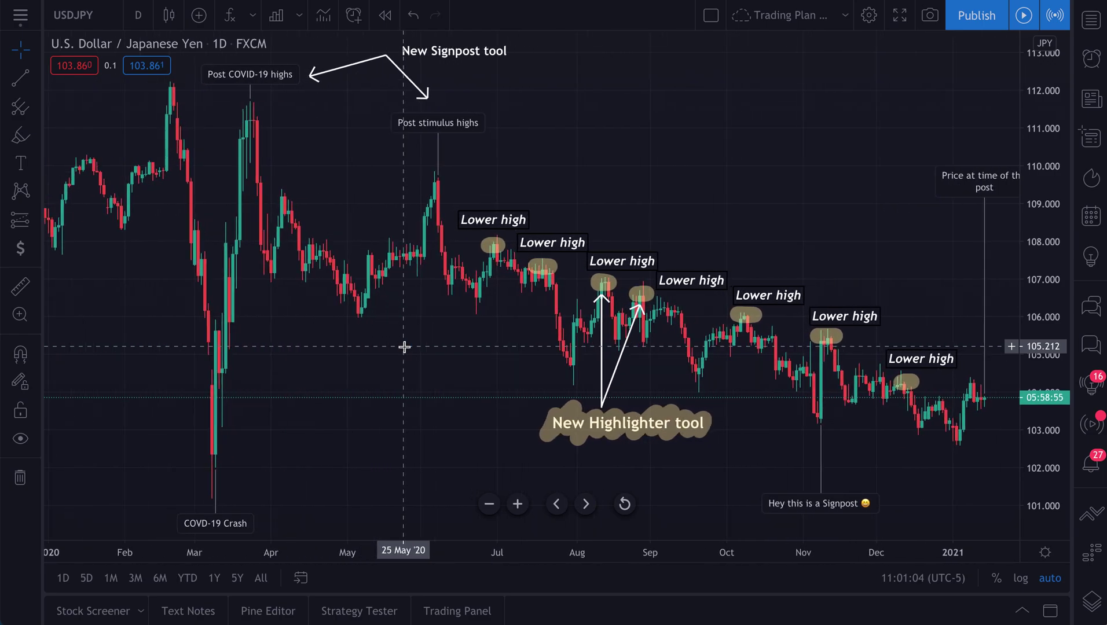
Show where the Highlighter is listed among the brush and shape drawing tools.
{"action": "left_click_drag", "start_coordinate": [385, 418], "coordinate": [343, 422]}
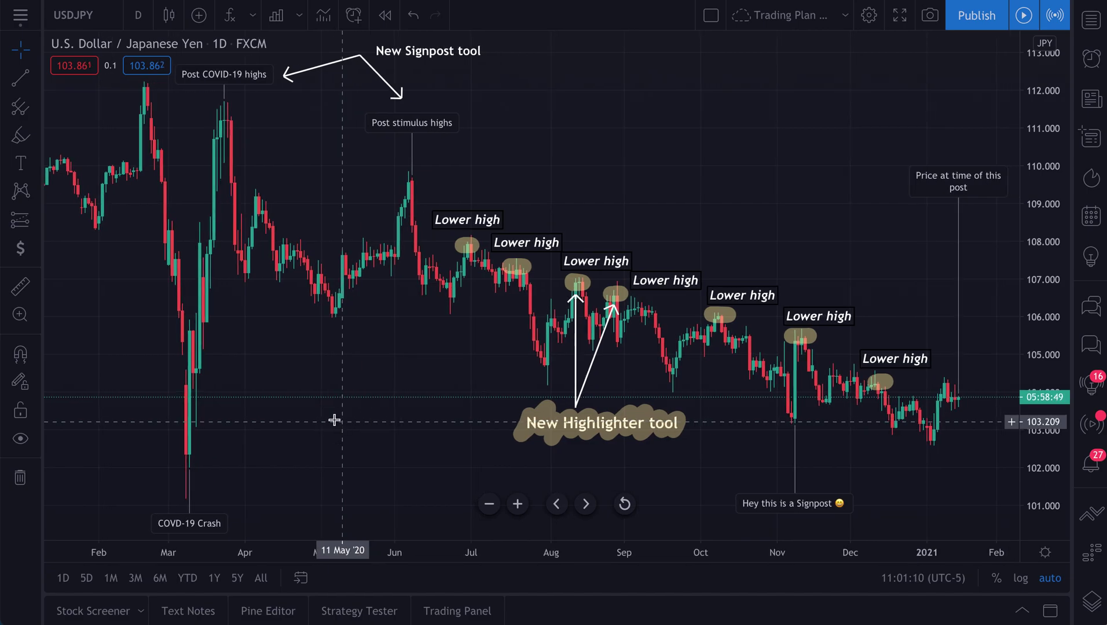
{"action": "left_click", "coordinate": [36, 137]}
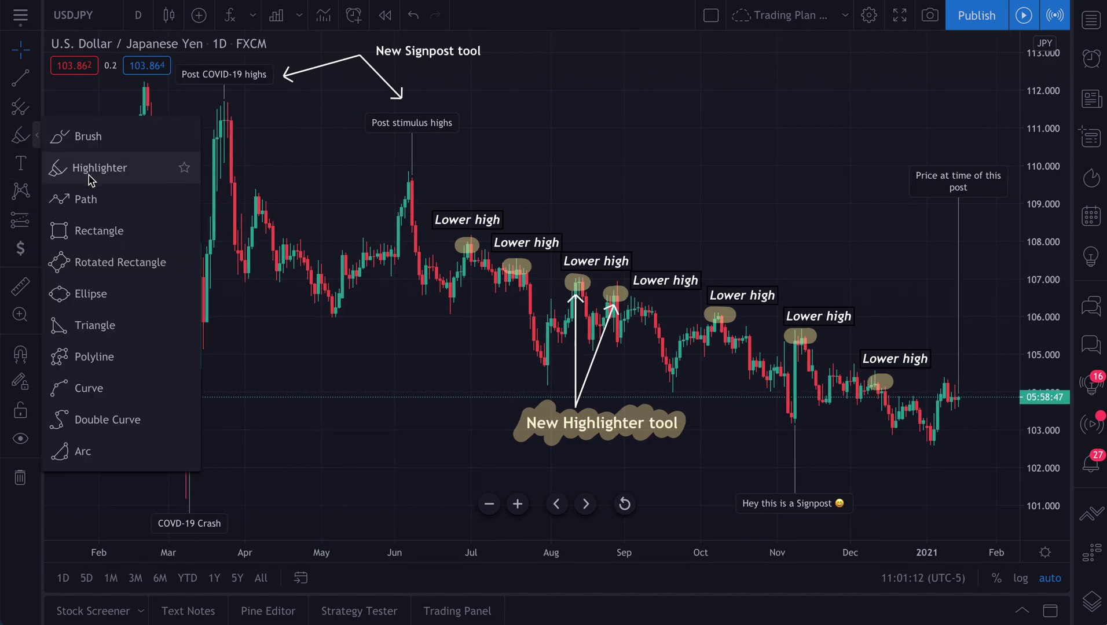
{"action": "left_click", "coordinate": [37, 137]}
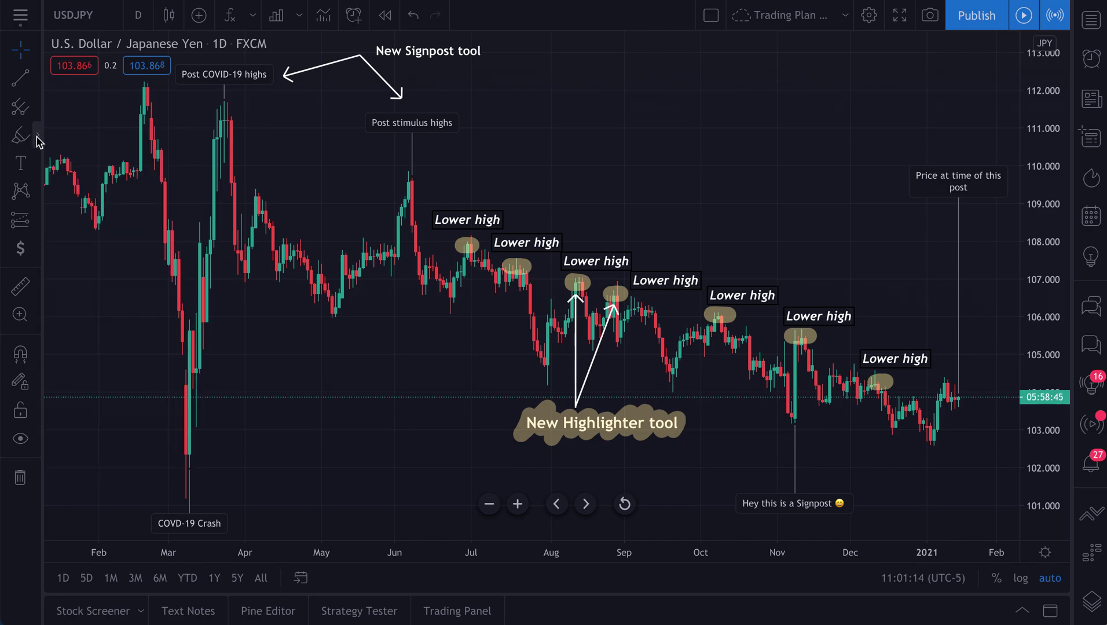